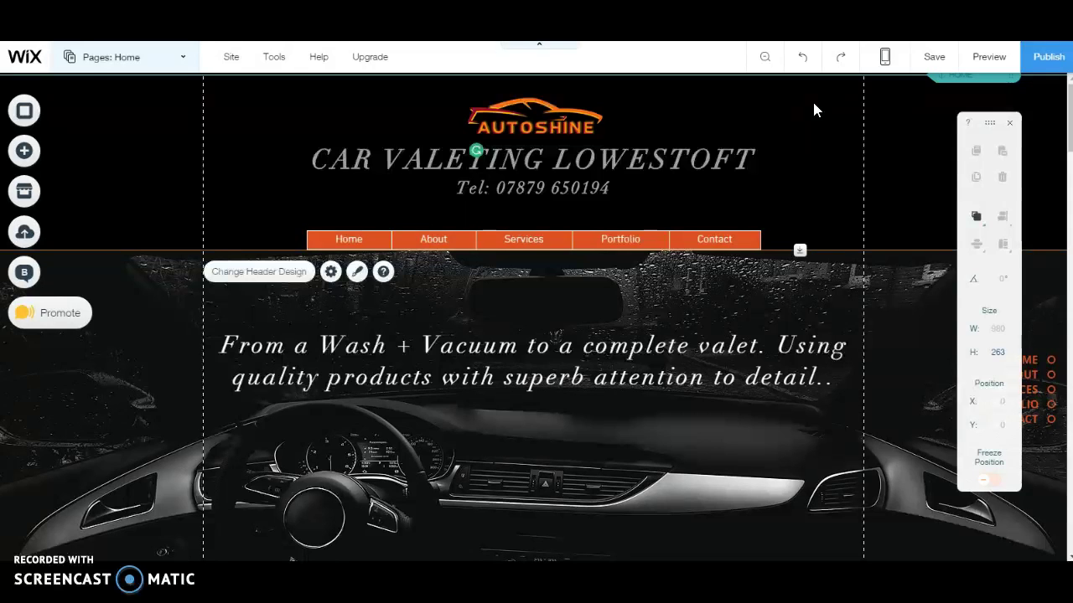
# Open the Home page's SEO settings and review its search engine title and page description
pyautogui.click(771, 94)
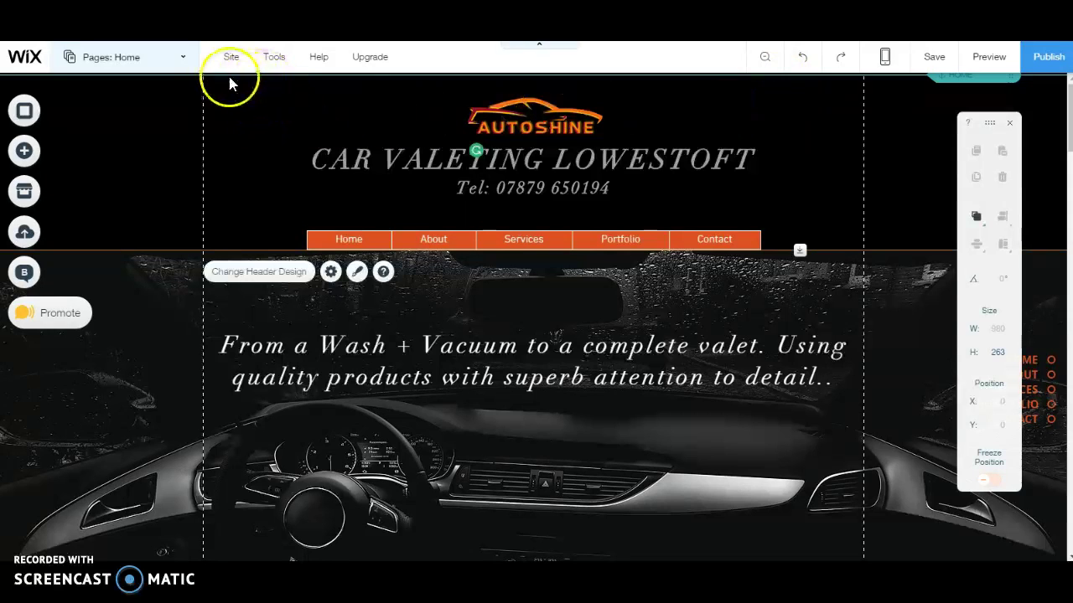
pyautogui.click(185, 60)
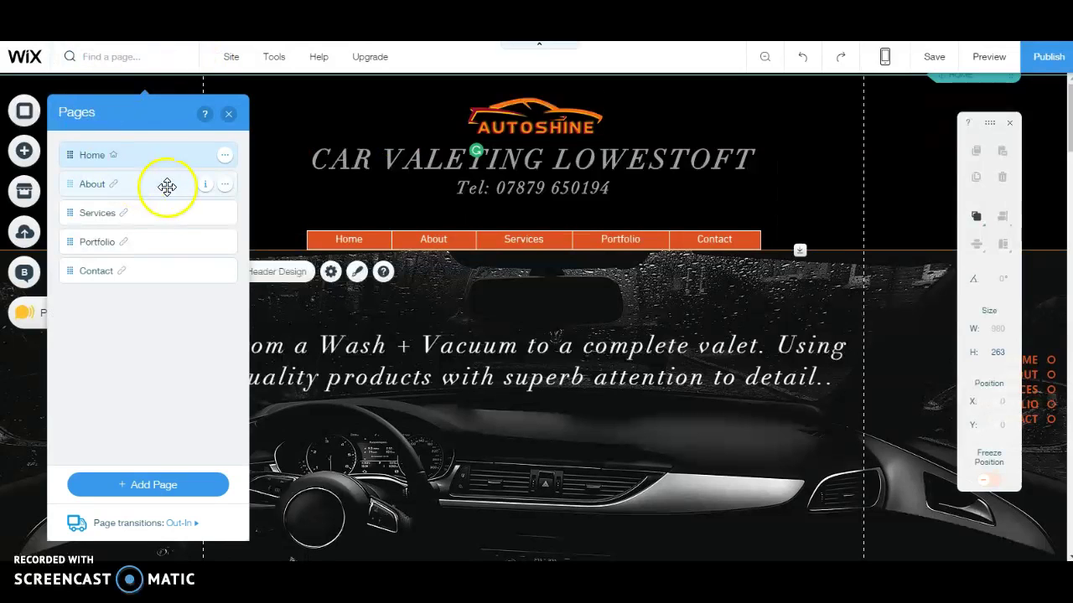
pyautogui.click(224, 156)
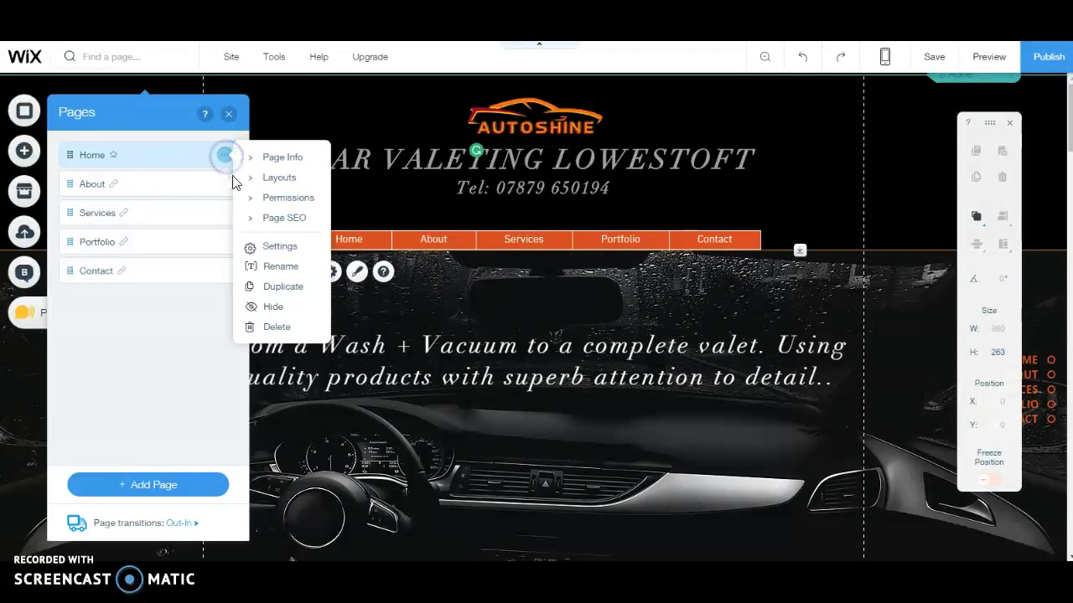
pyautogui.click(293, 217)
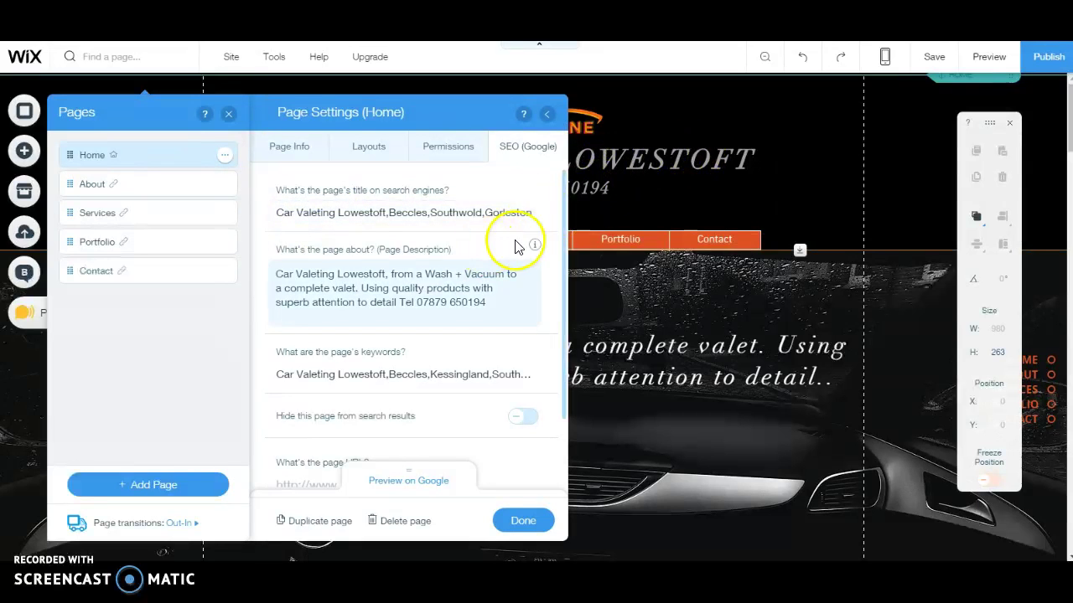
pyautogui.click(497, 273)
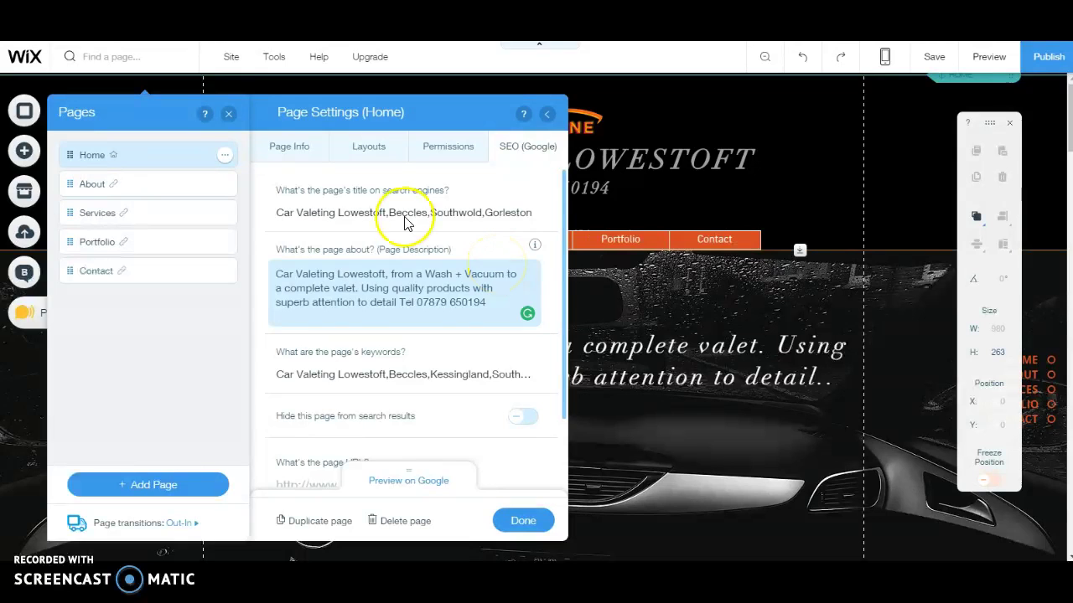
pyautogui.click(318, 215)
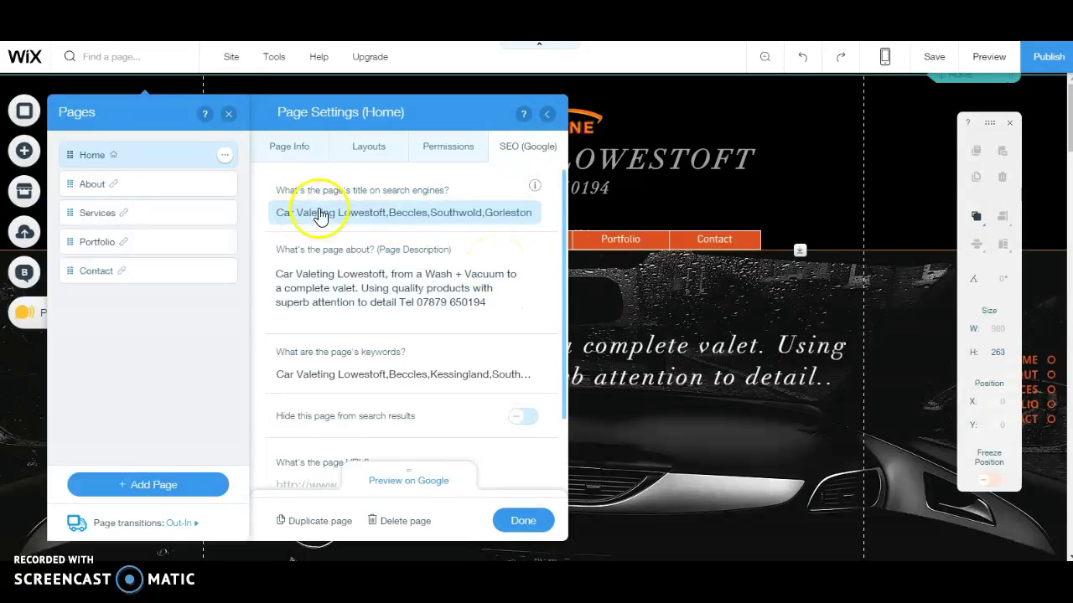
pyautogui.click(382, 223)
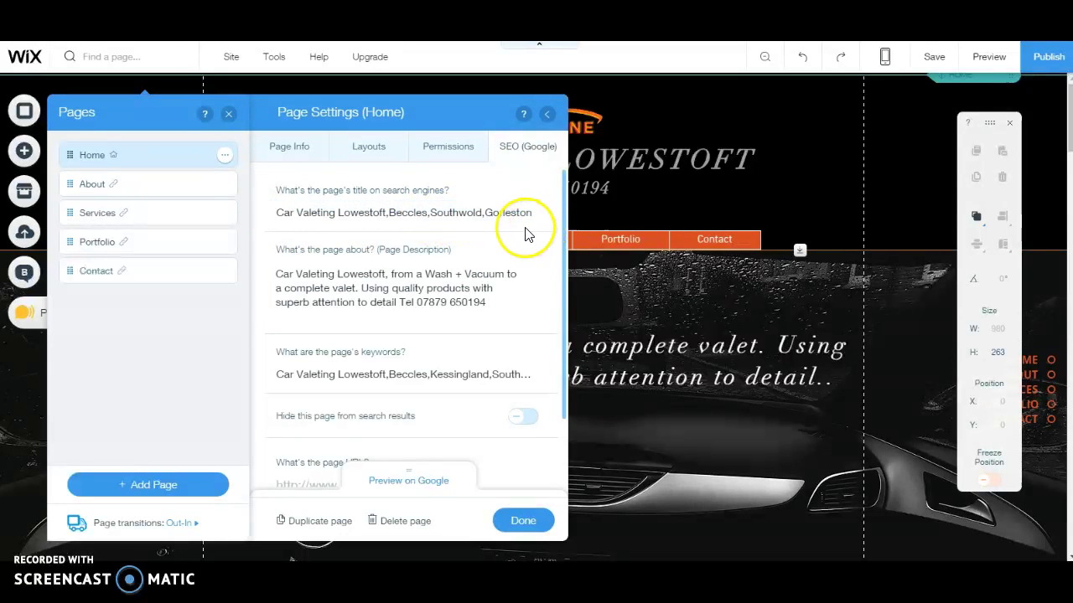
pyautogui.scroll(-1, 525, 233)
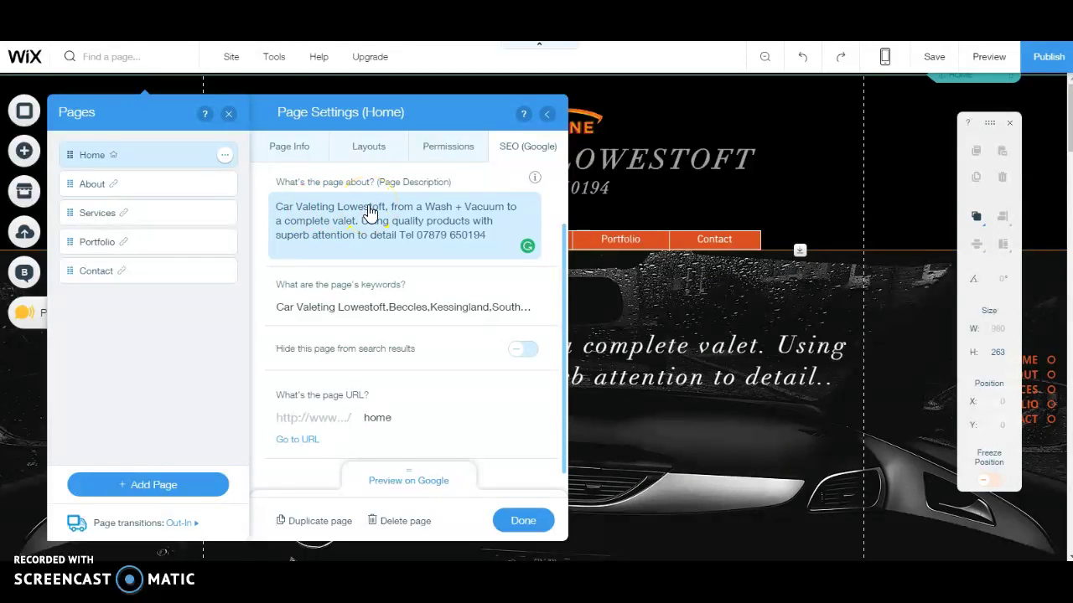
# Review the Home page's SEO keywords and close the page settings with its existing entries
pyautogui.click(352, 307)
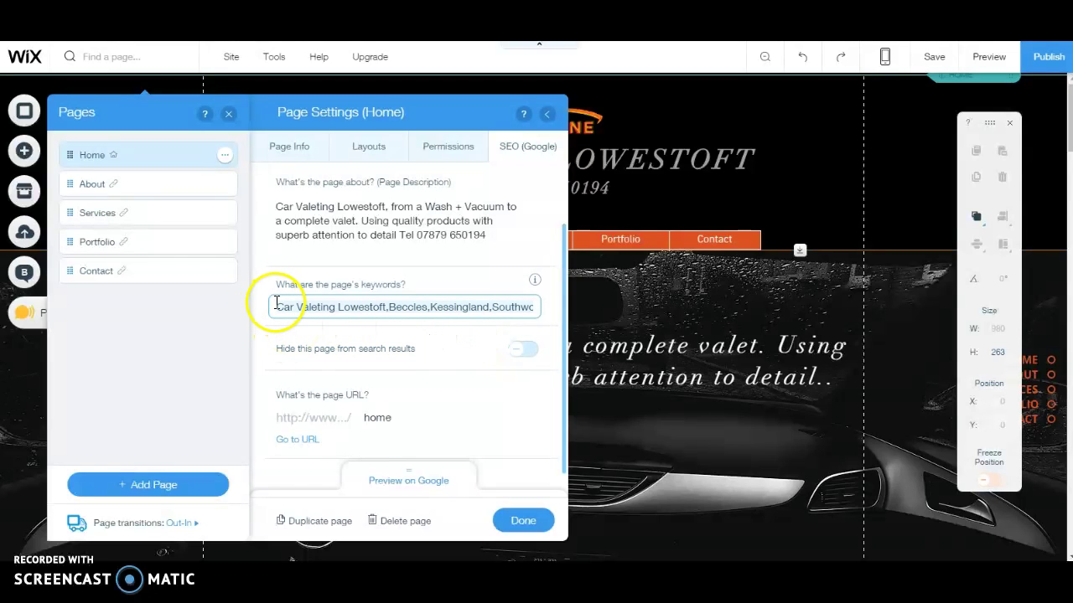
pyautogui.moveTo(279, 307); pyautogui.dragTo(250, 305)
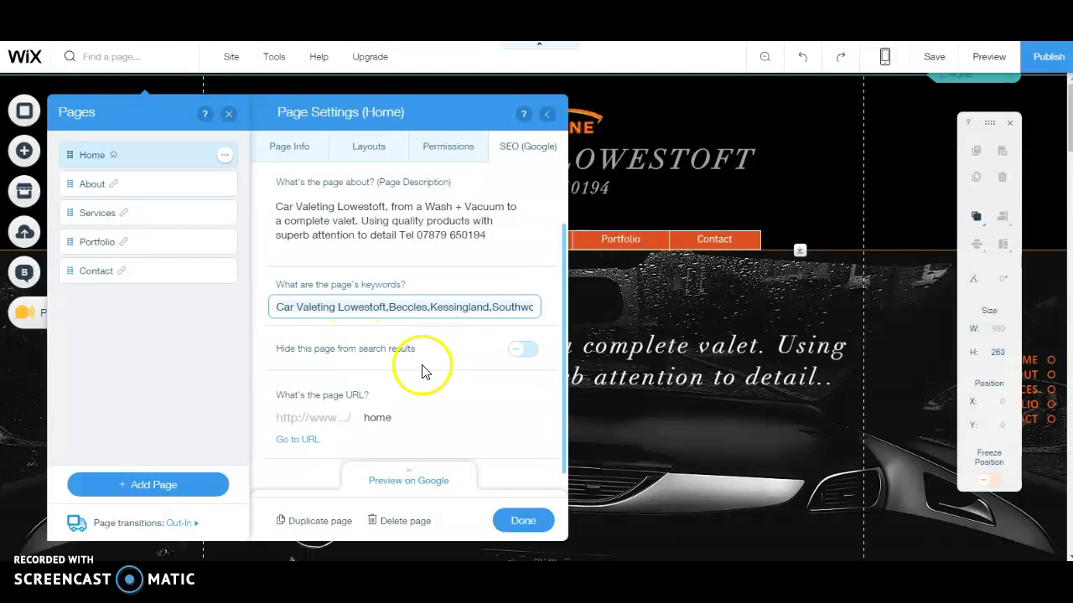
pyautogui.click(490, 334)
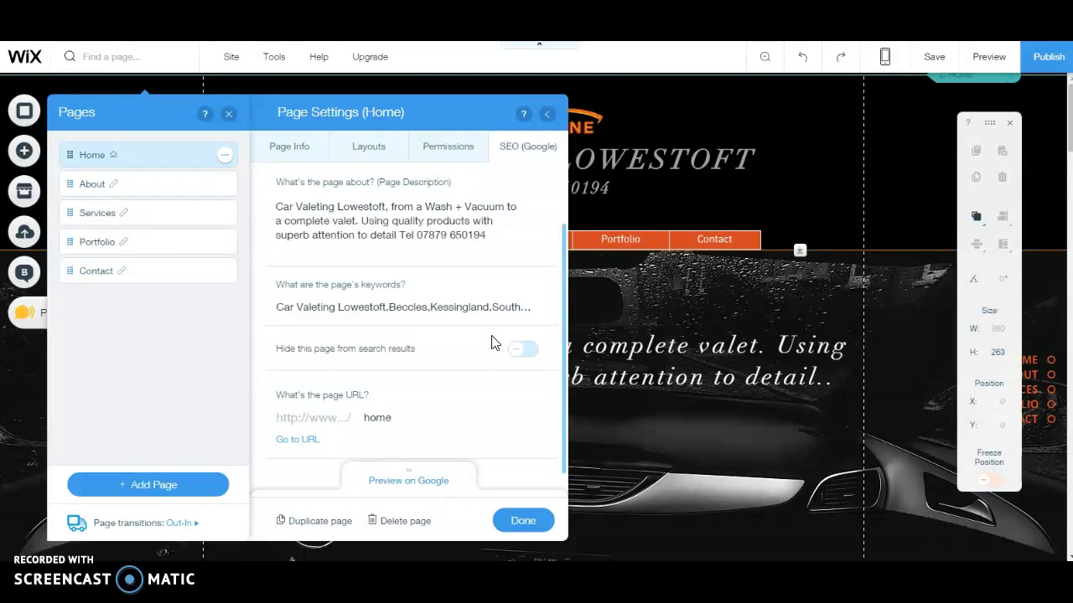
pyautogui.click(523, 521)
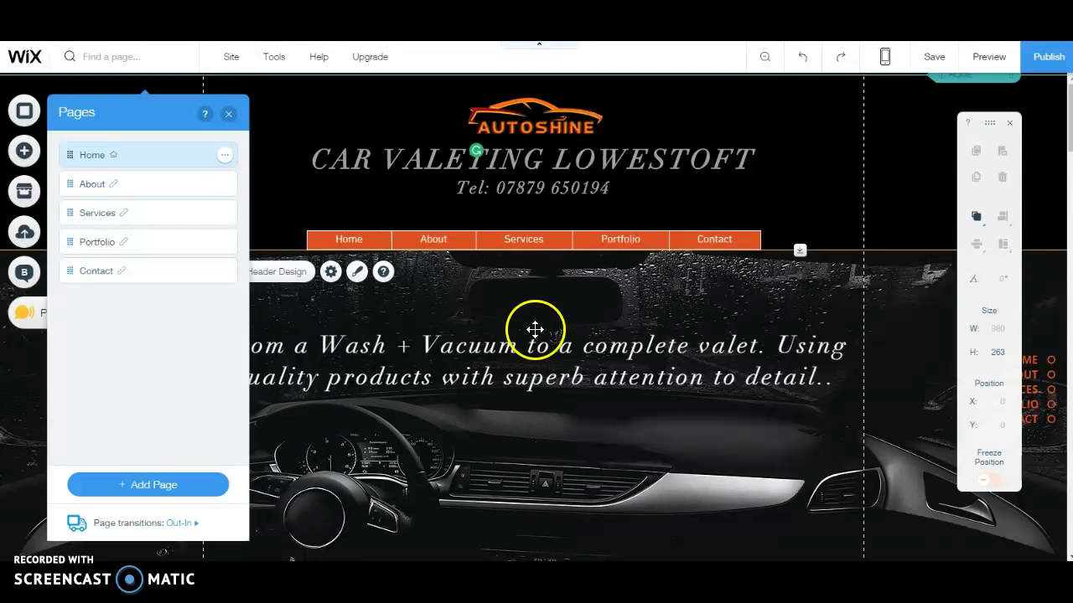
pyautogui.click(229, 114)
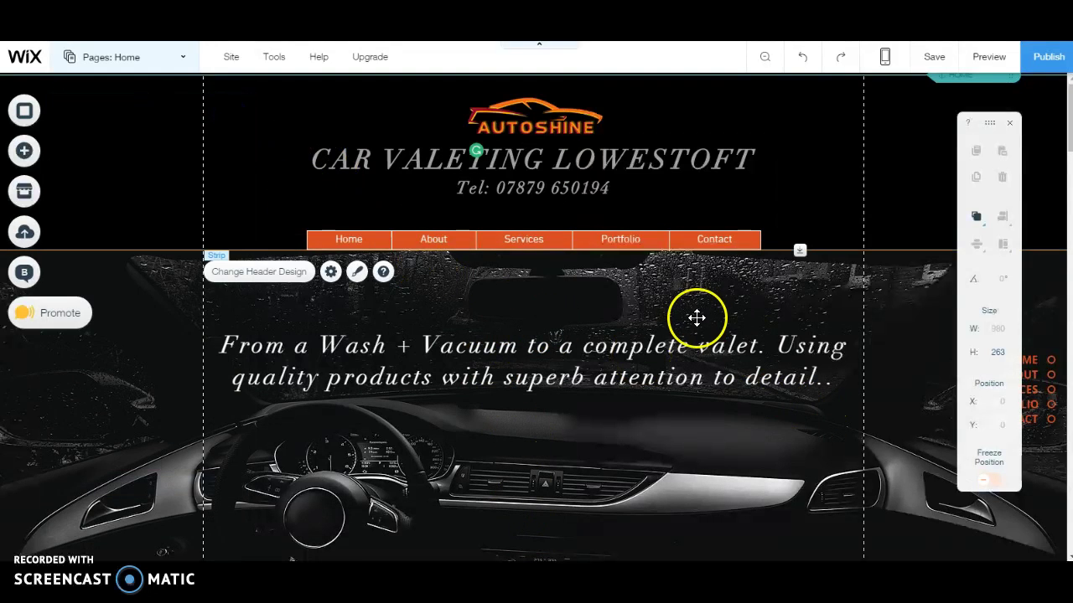
# Look through the Home page's about and services sections, checking the text and images of each service
pyautogui.scroll(-3, 697, 318)
pyautogui.scroll(-6, 696, 317)
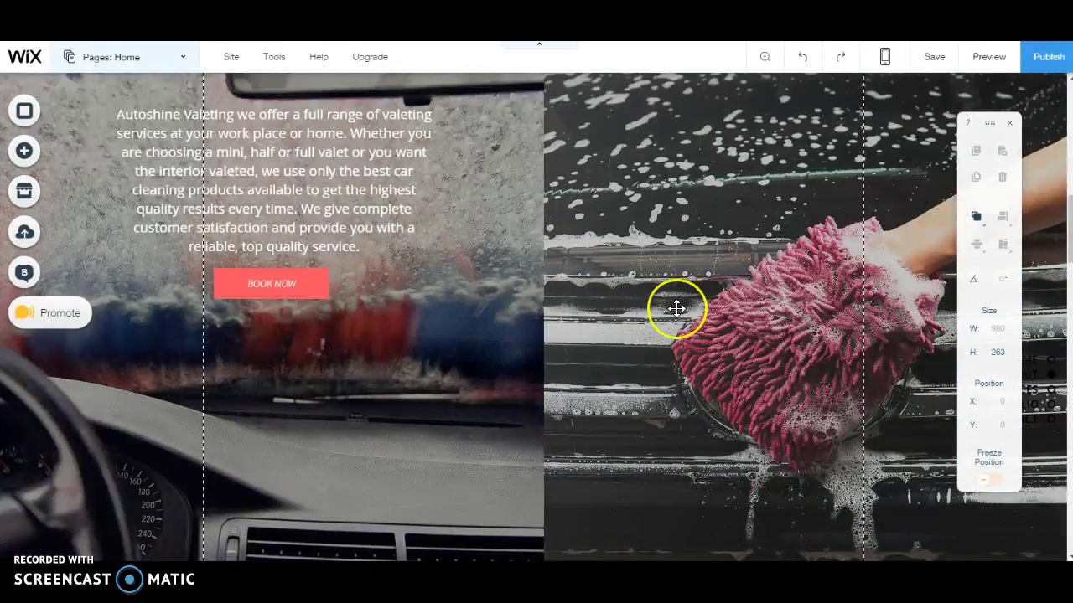
pyautogui.scroll(-2, 677, 306)
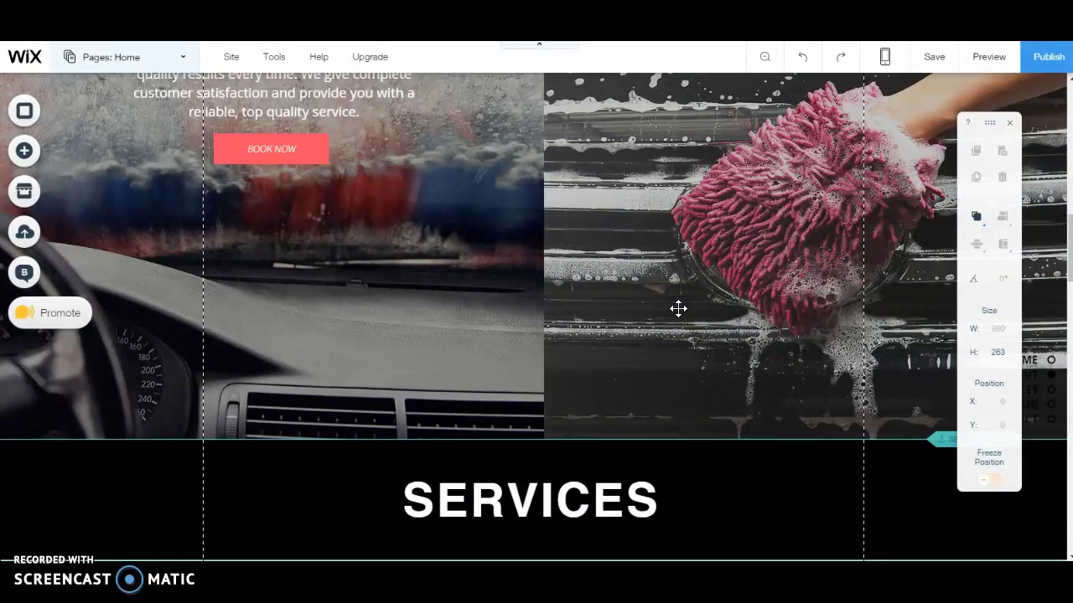
pyautogui.scroll(-6, 681, 308)
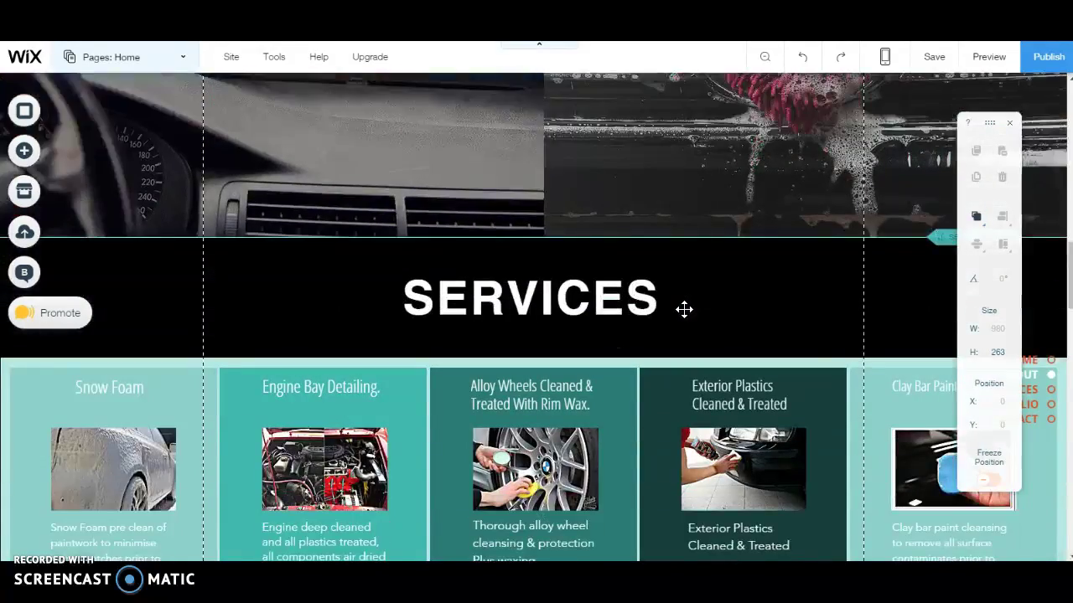
pyautogui.scroll(-6, 637, 326)
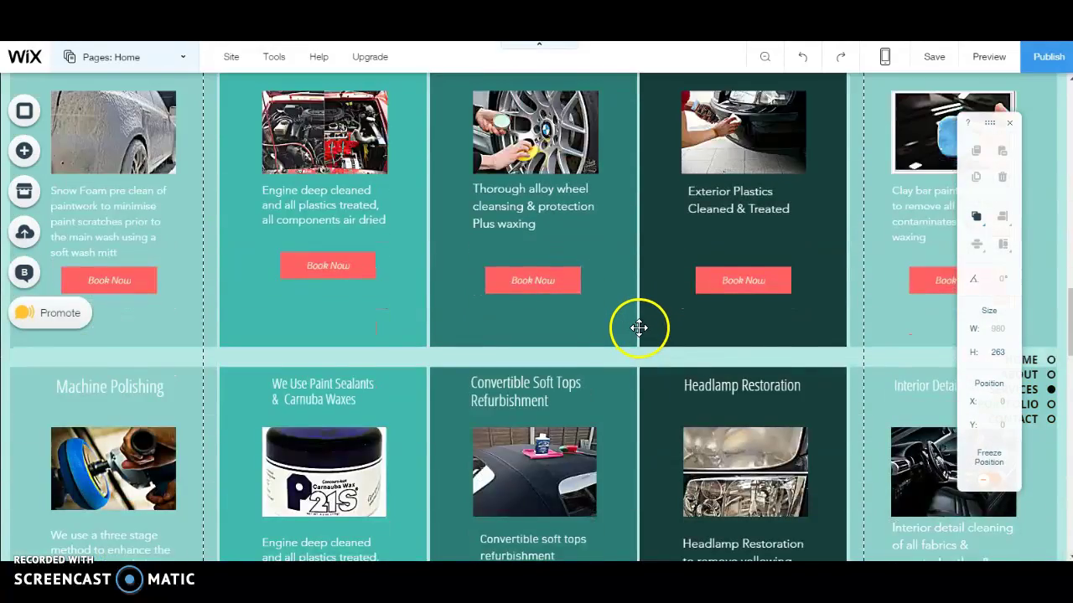
pyautogui.scroll(6, 640, 326)
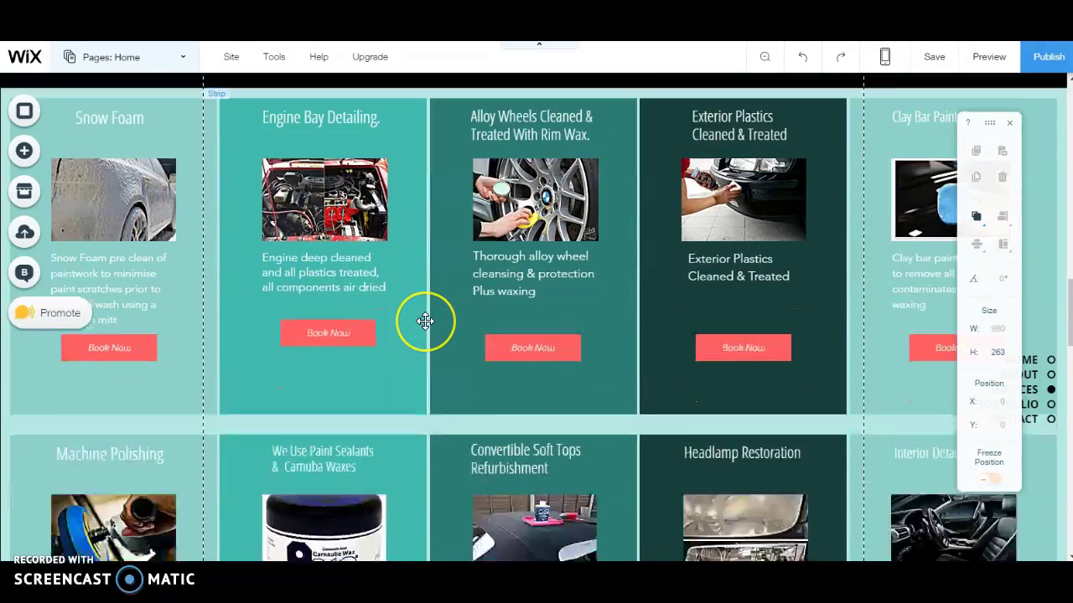
pyautogui.scroll(-9, 425, 320)
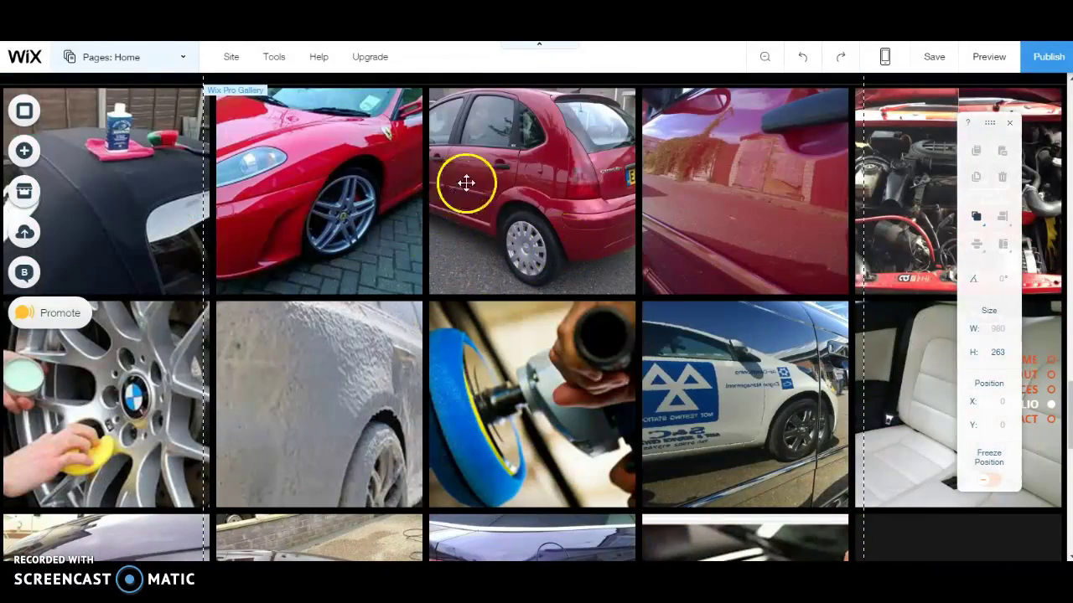
# Inspect the portfolio gallery's images and the contact section with its form at the end of the Home page
pyautogui.click(543, 179)
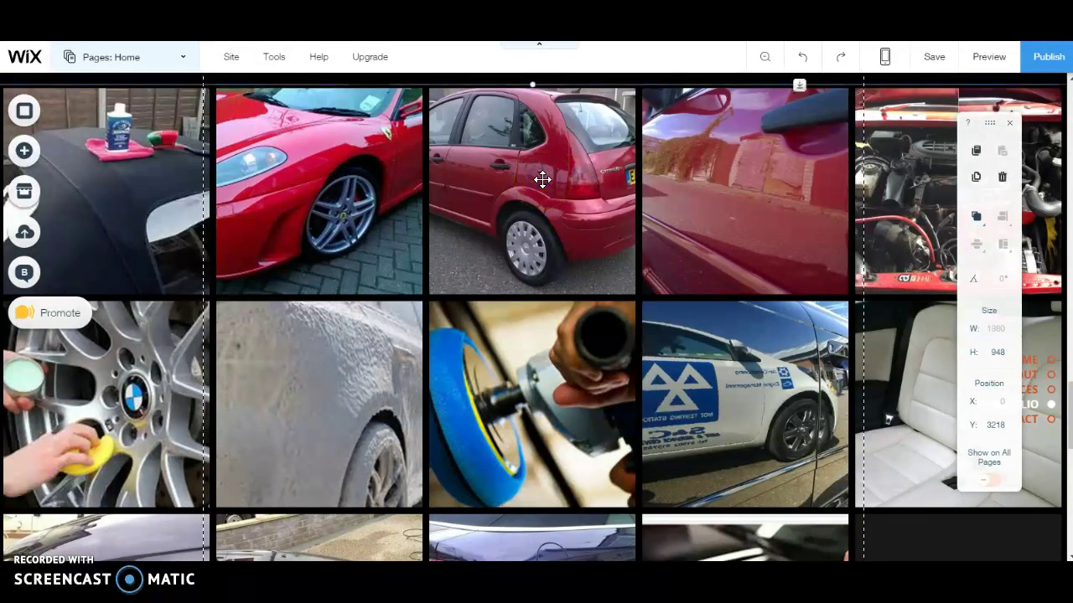
pyautogui.click(554, 163)
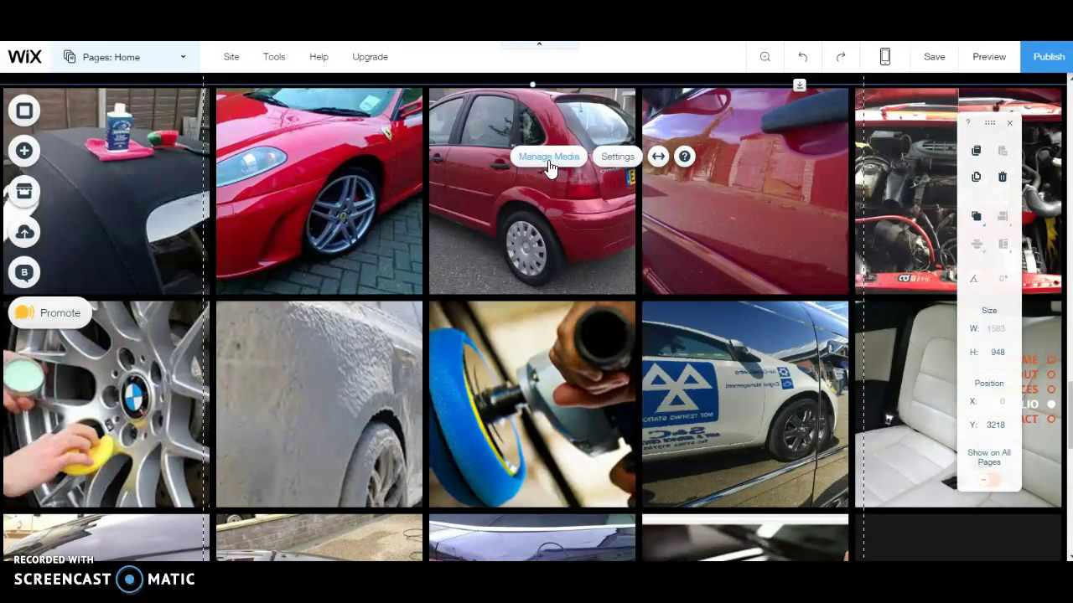
pyautogui.click(538, 170)
pyautogui.scroll(-1, 746, 197)
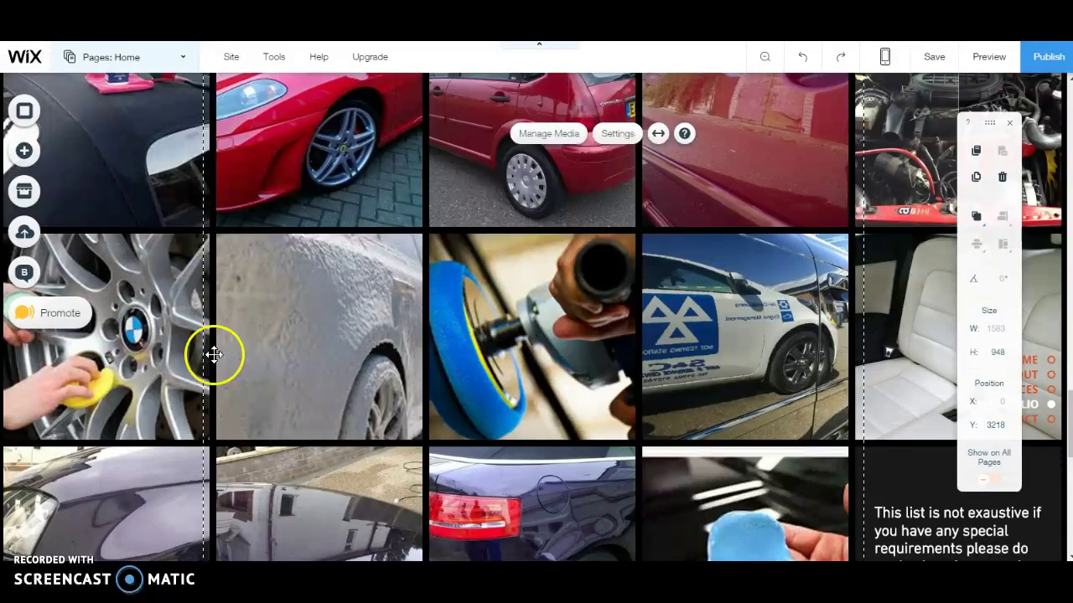
pyautogui.scroll(2, 491, 315)
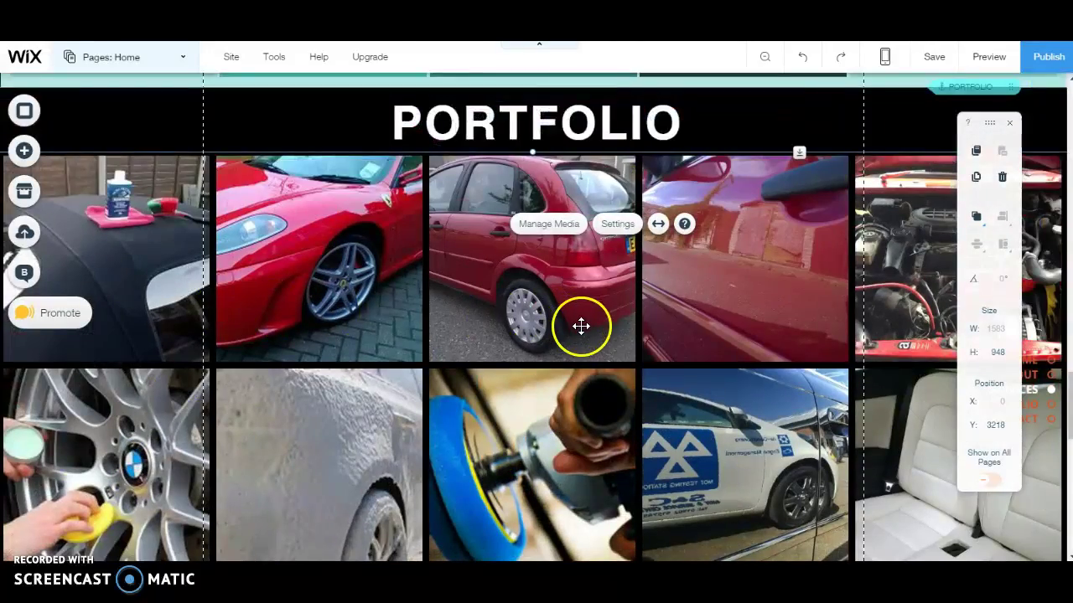
pyautogui.scroll(-6, 581, 327)
pyautogui.scroll(-1, 754, 331)
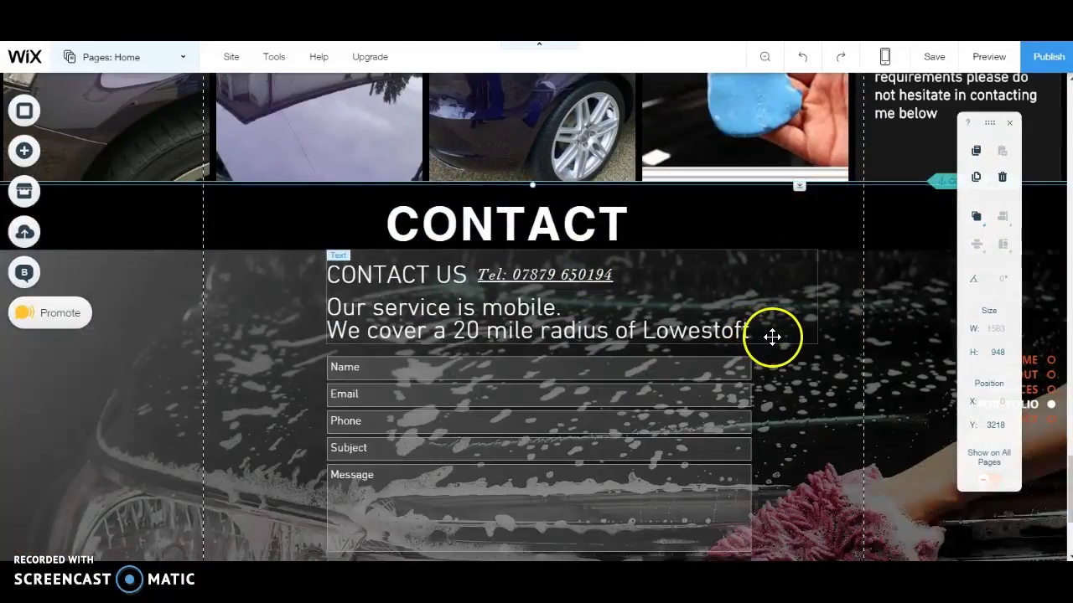
# Publish the car valeting website
pyautogui.scroll(2, 778, 324)
pyautogui.scroll(10, 778, 324)
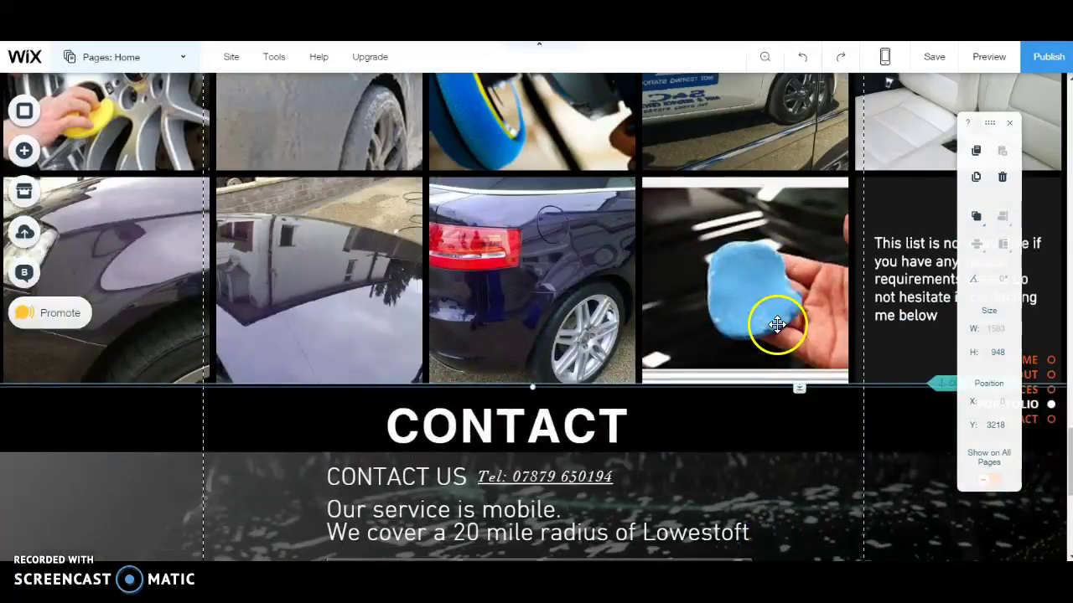
pyautogui.scroll(10, 492, 356)
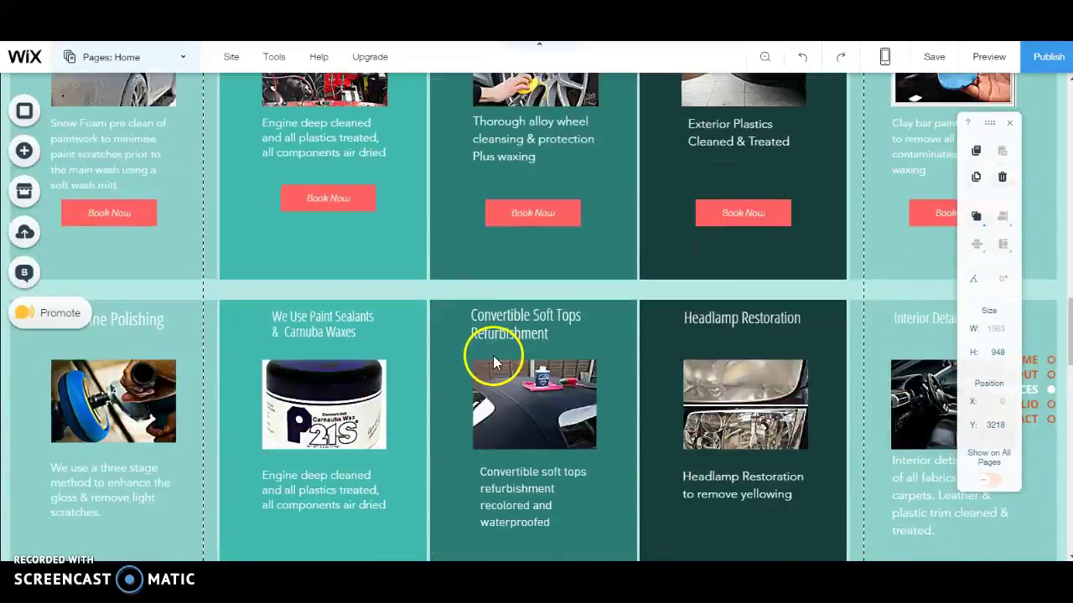
pyautogui.scroll(5, 536, 318)
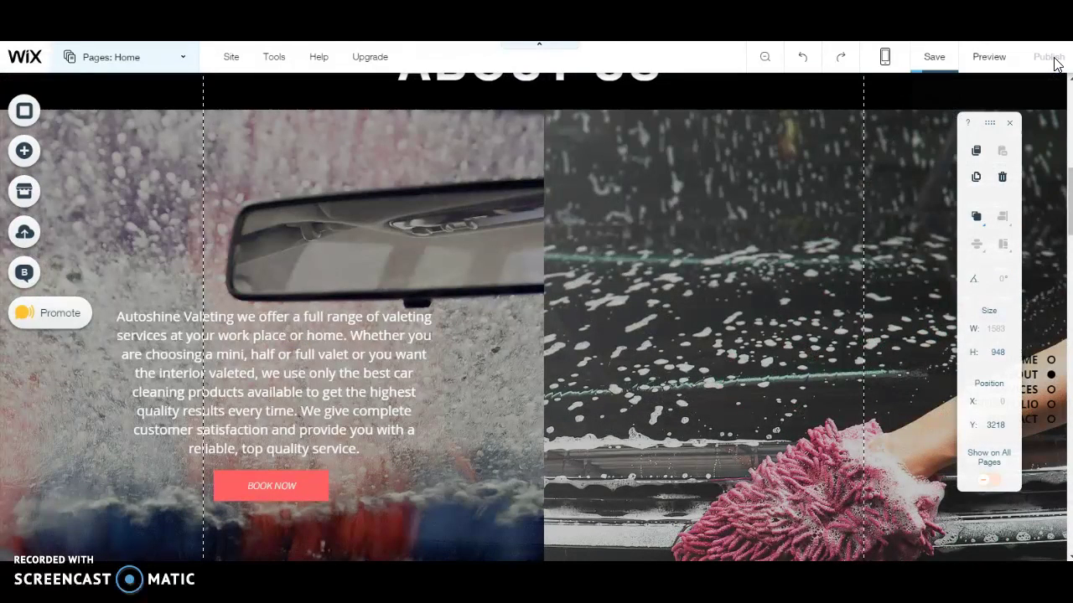
pyautogui.click(1039, 64)
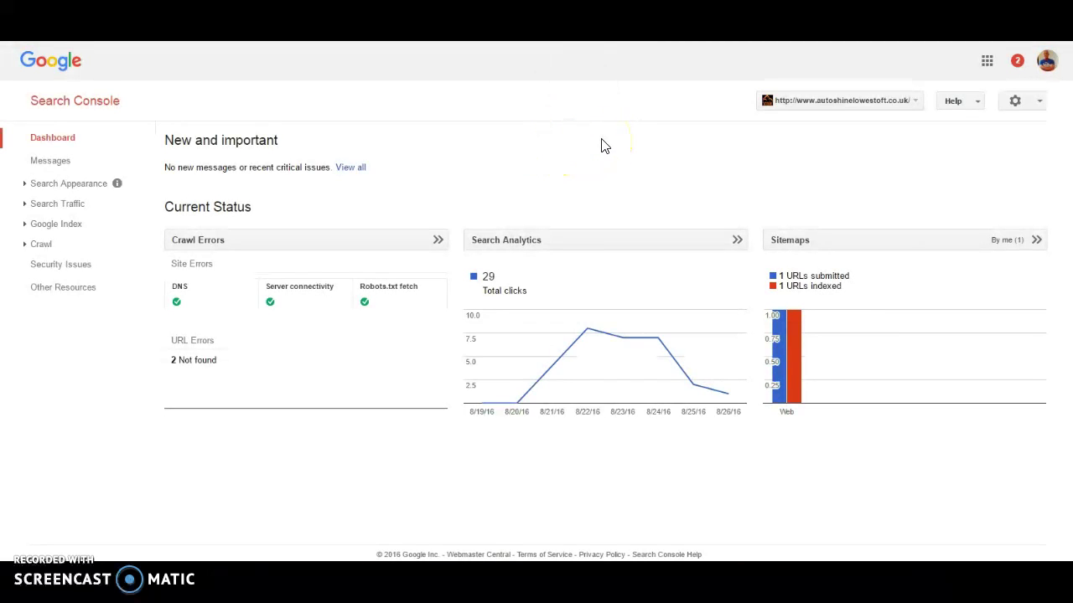
pyautogui.click(96, 108)
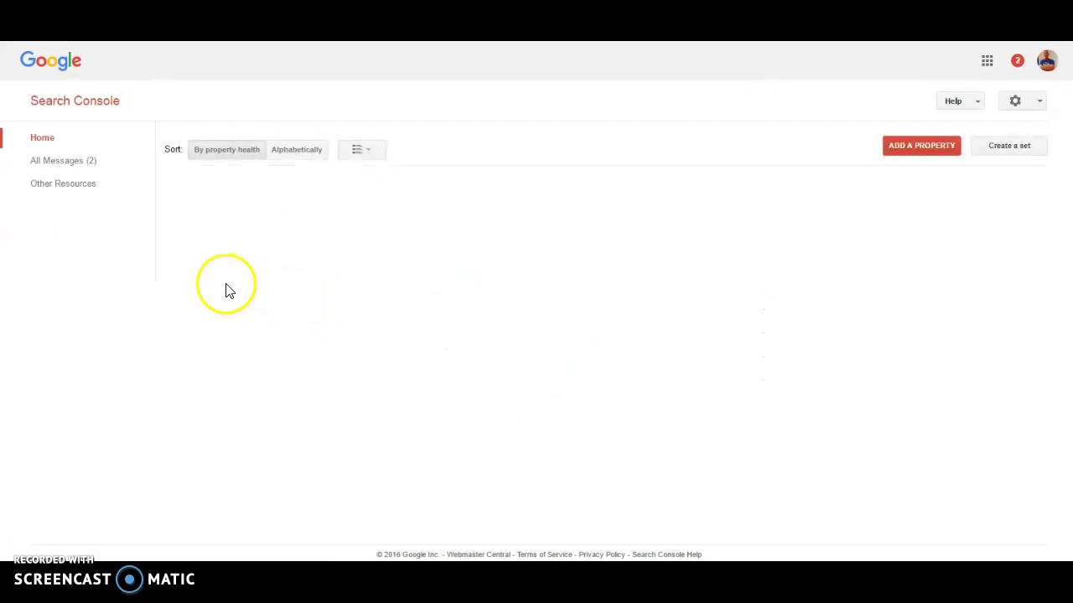
pyautogui.scroll(-3, 560, 280)
pyautogui.scroll(3, 562, 282)
pyautogui.click(376, 183)
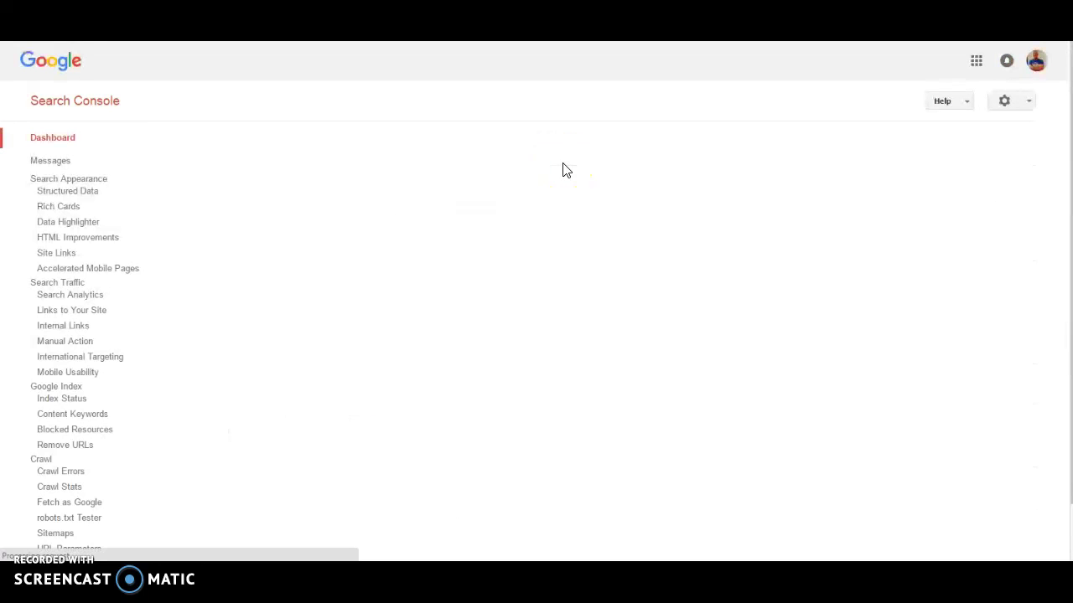
pyautogui.click(408, 173)
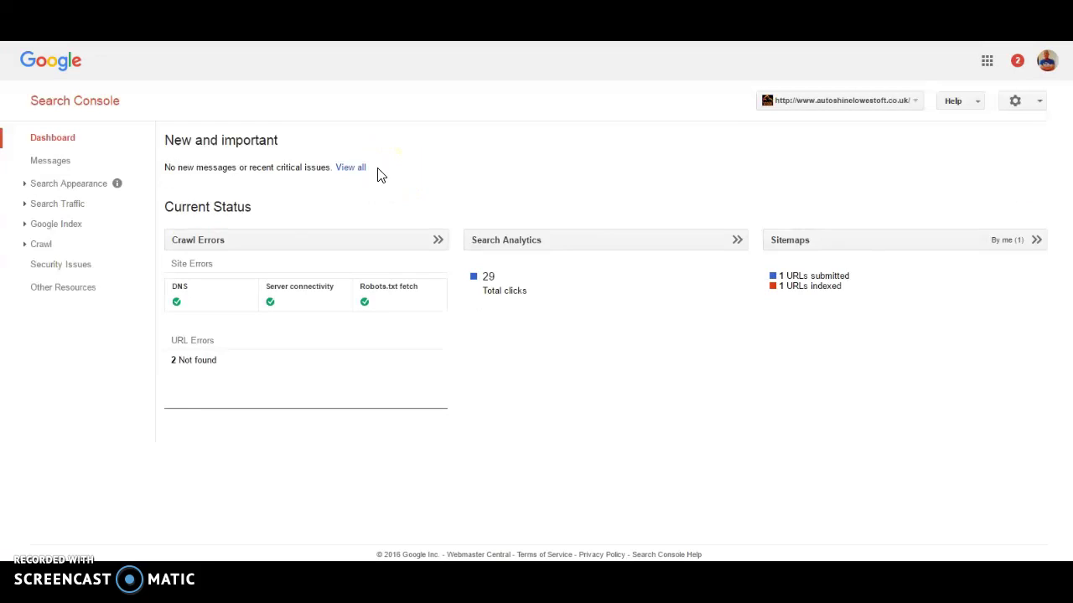
pyautogui.click(38, 247)
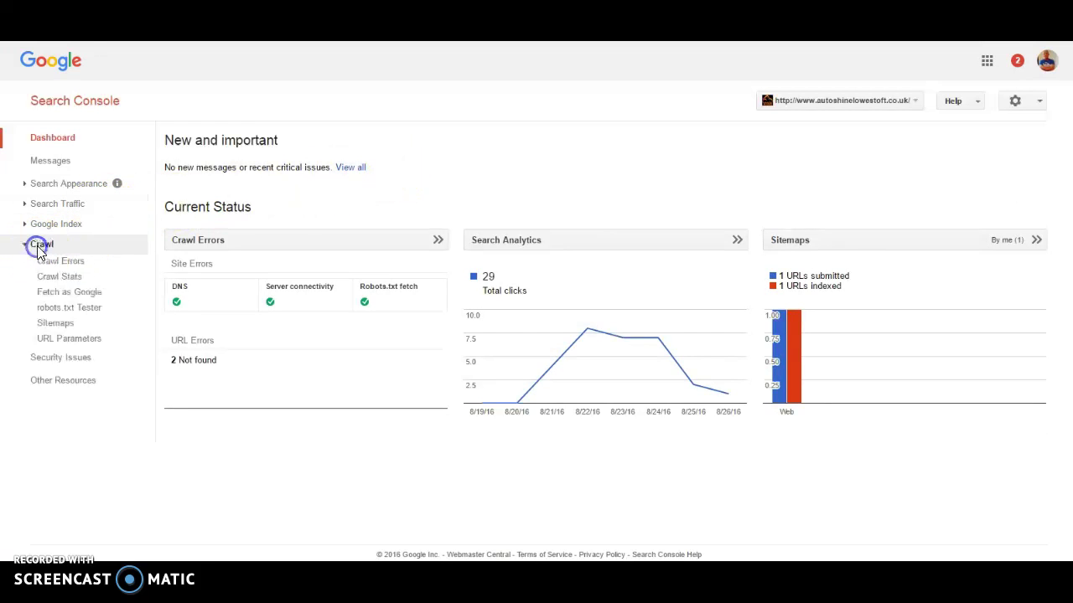
pyautogui.click(57, 312)
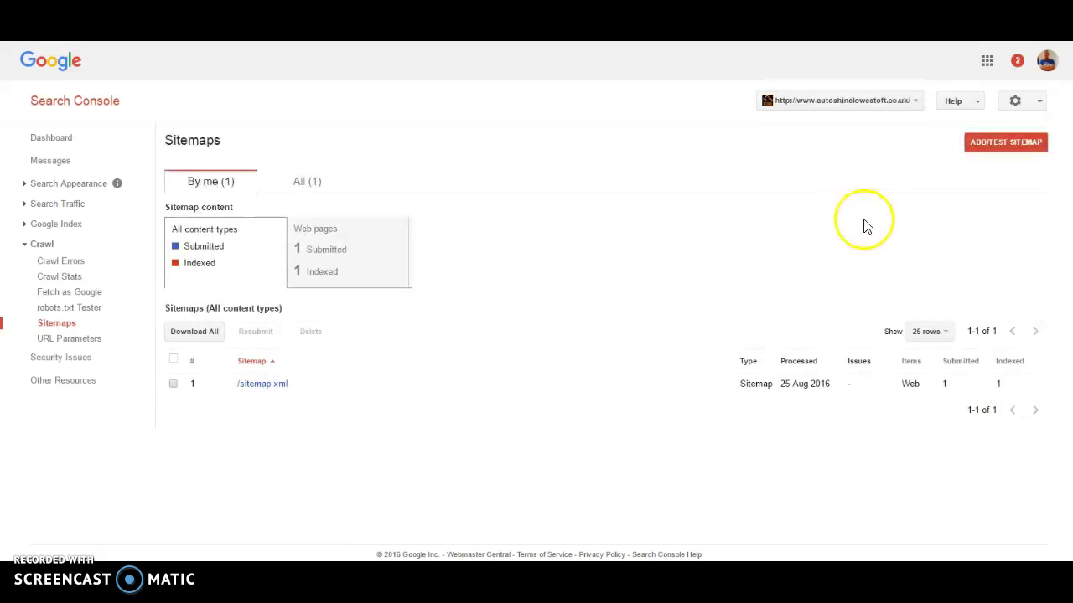
pyautogui.click(978, 145)
pyautogui.click(917, 188)
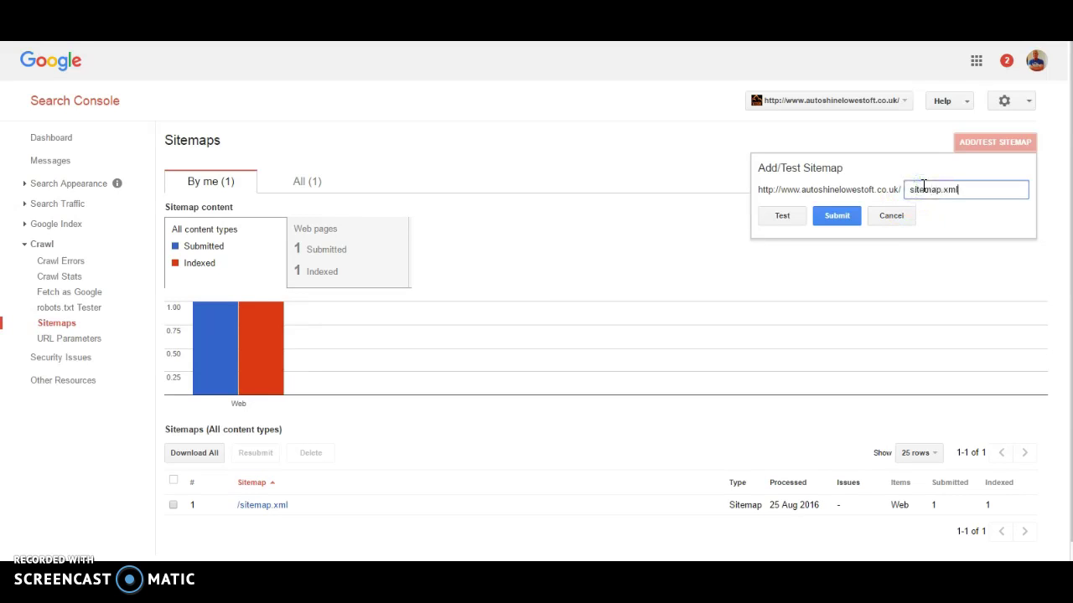
pyautogui.click(1001, 192)
pyautogui.click(831, 217)
pyautogui.click(677, 275)
pyautogui.click(609, 188)
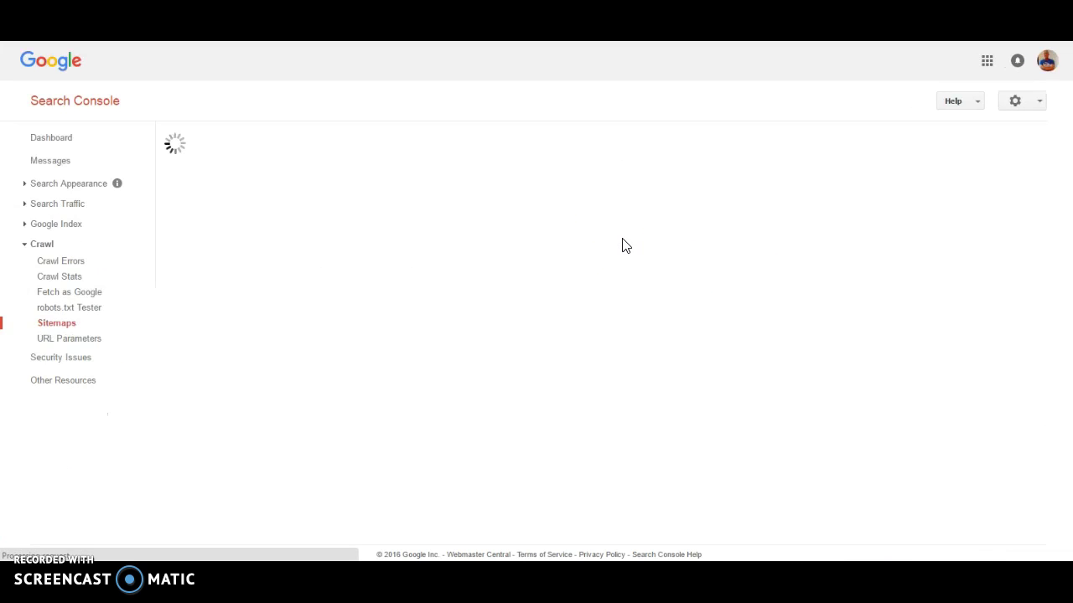
pyautogui.click(656, 246)
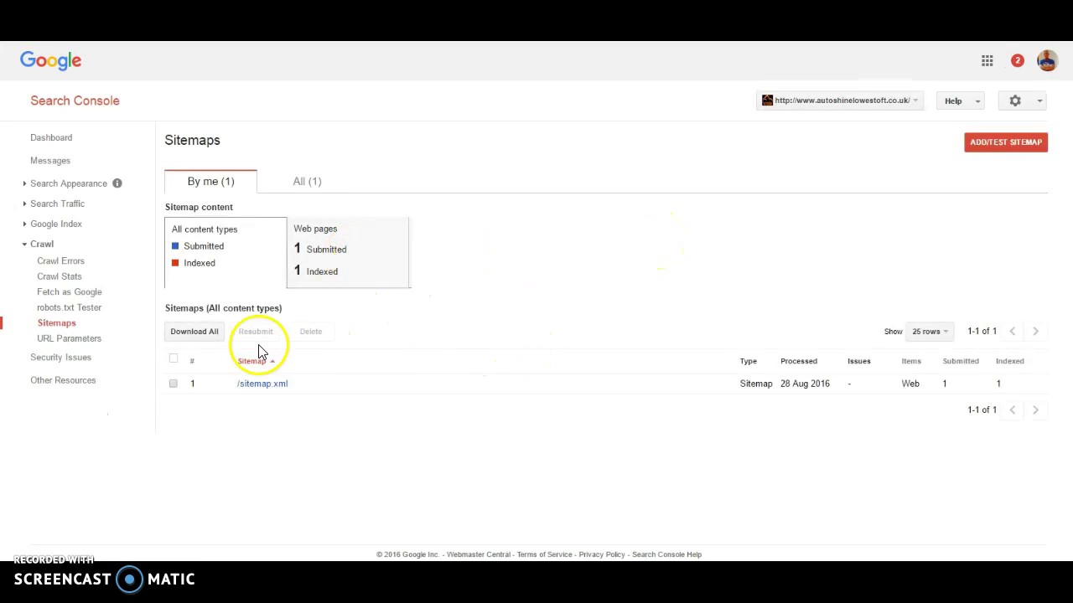
pyautogui.click(83, 300)
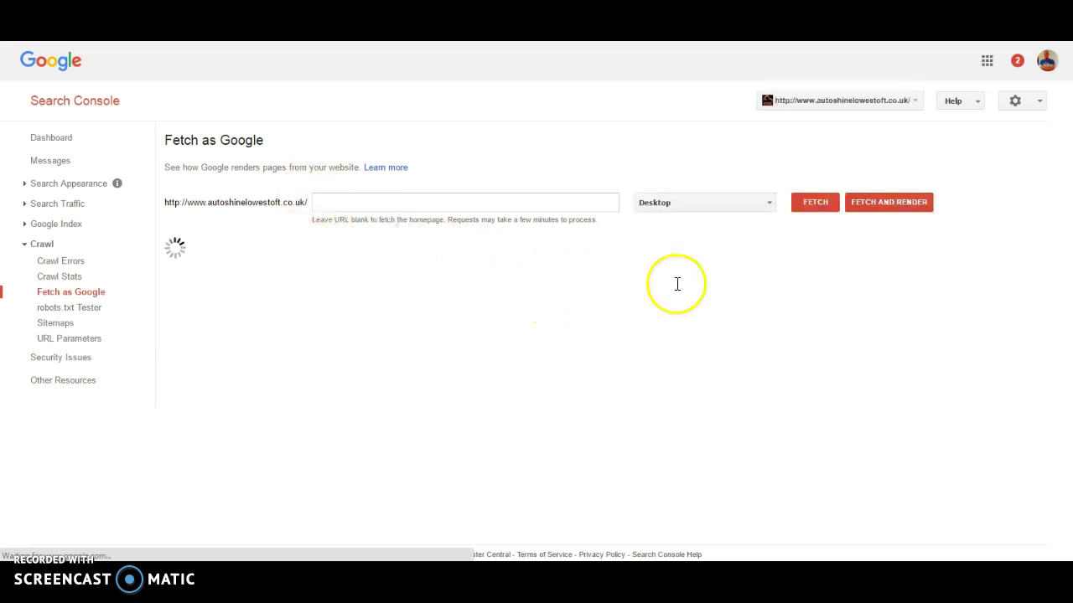
pyautogui.click(767, 208)
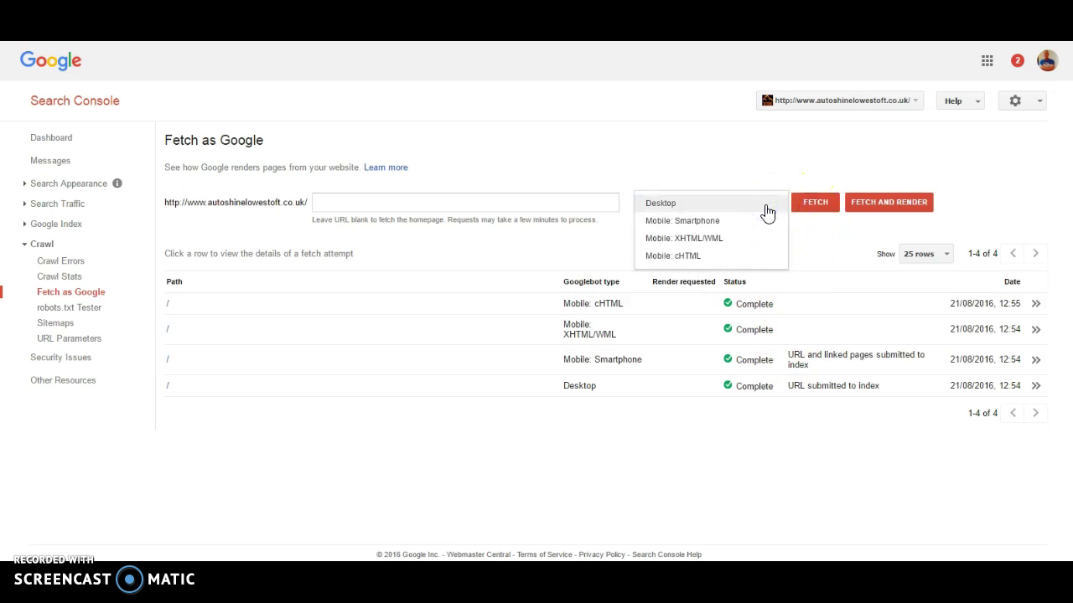
pyautogui.click(813, 205)
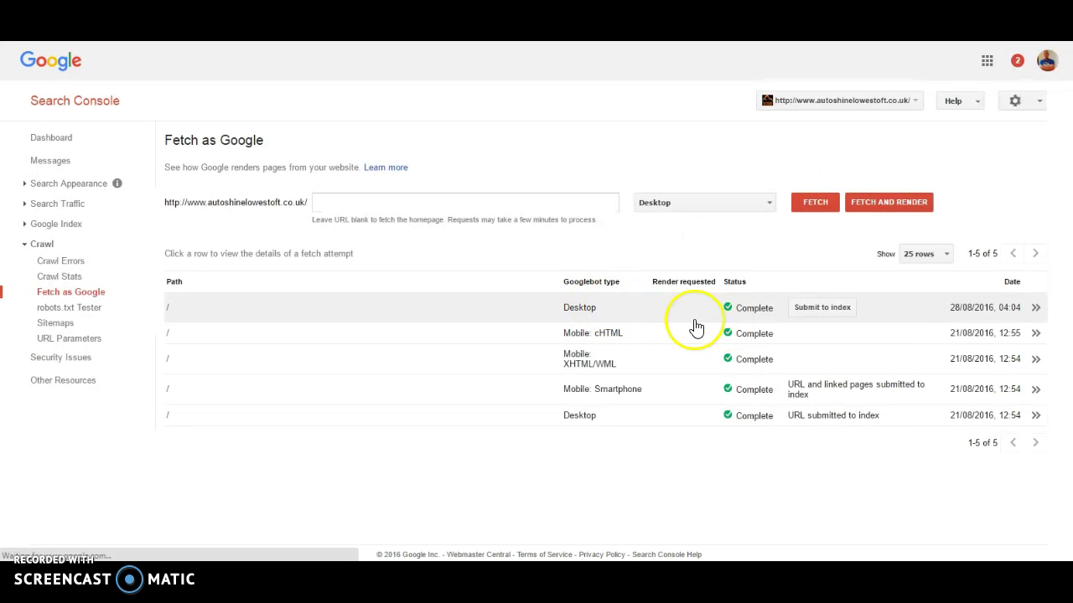
# Submit the new Desktop fetch to the index, completing the robot check and choosing to crawl this URL and its direct links
pyautogui.click(814, 306)
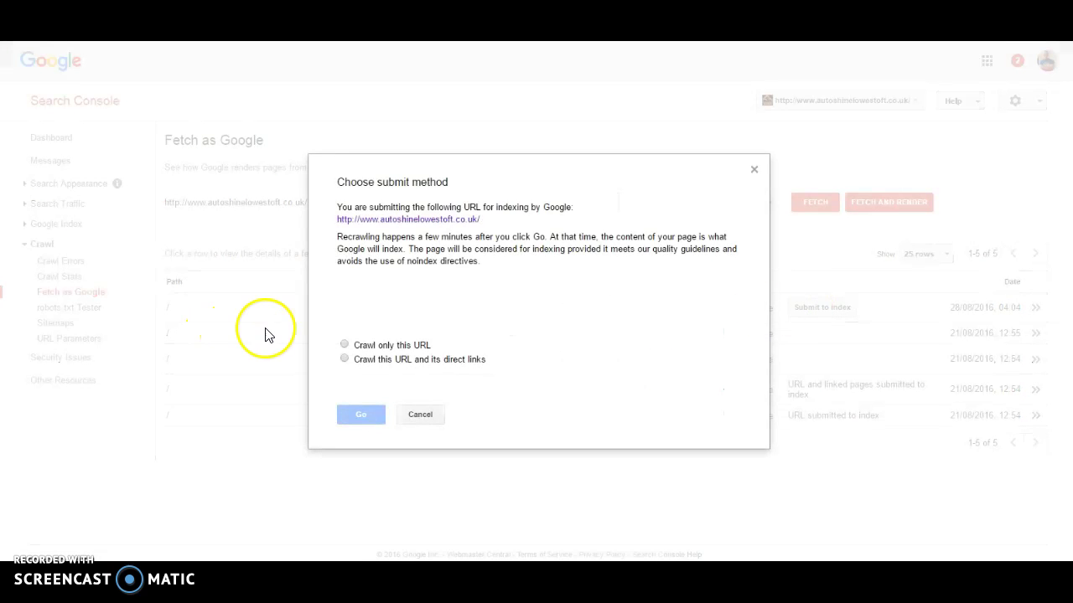
pyautogui.click(356, 305)
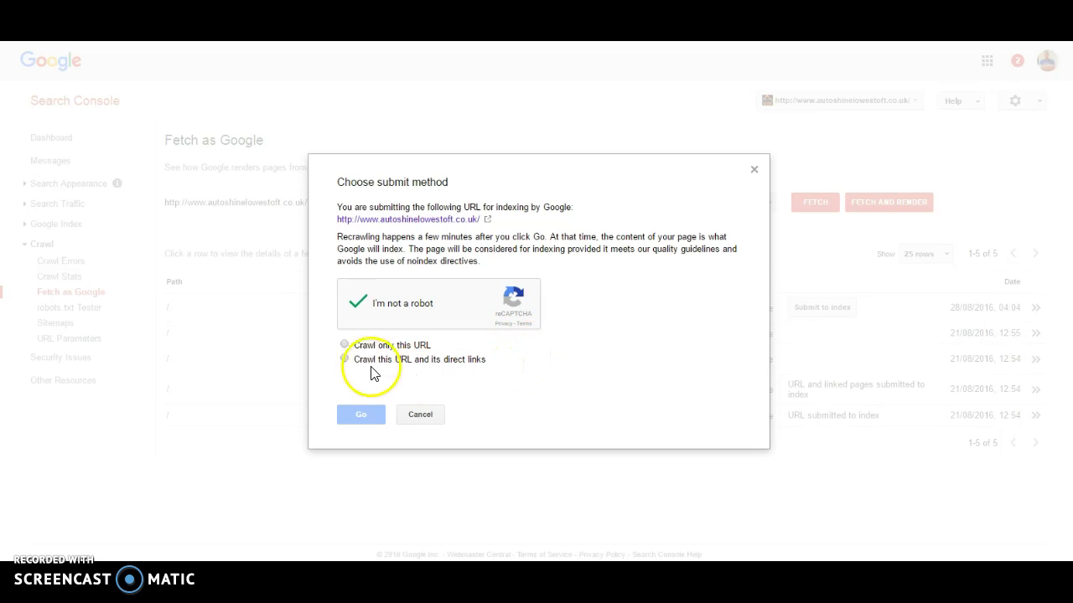
pyautogui.click(343, 359)
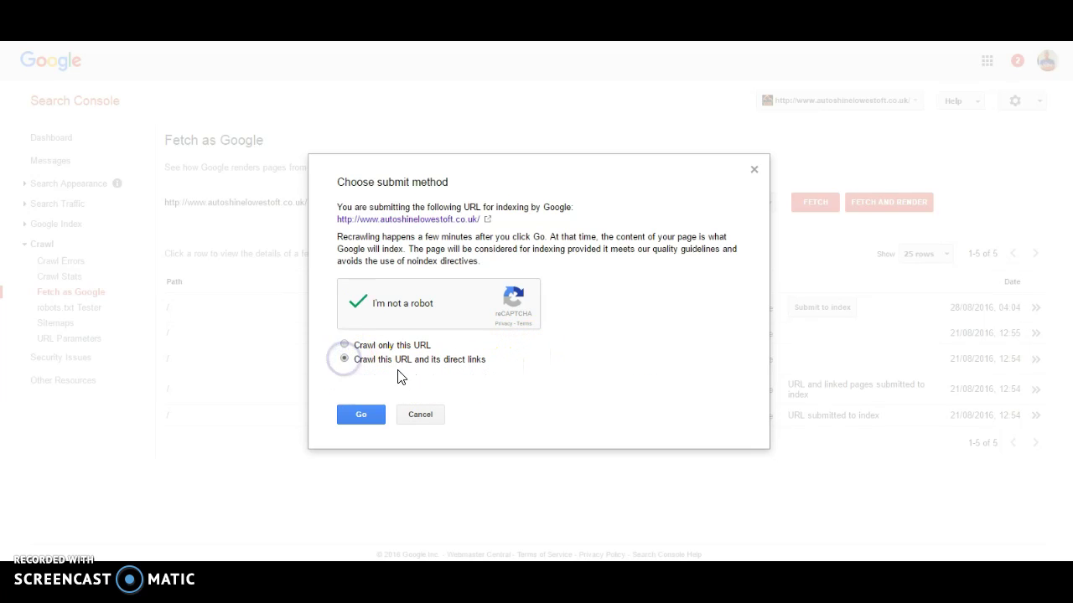
pyautogui.click(361, 416)
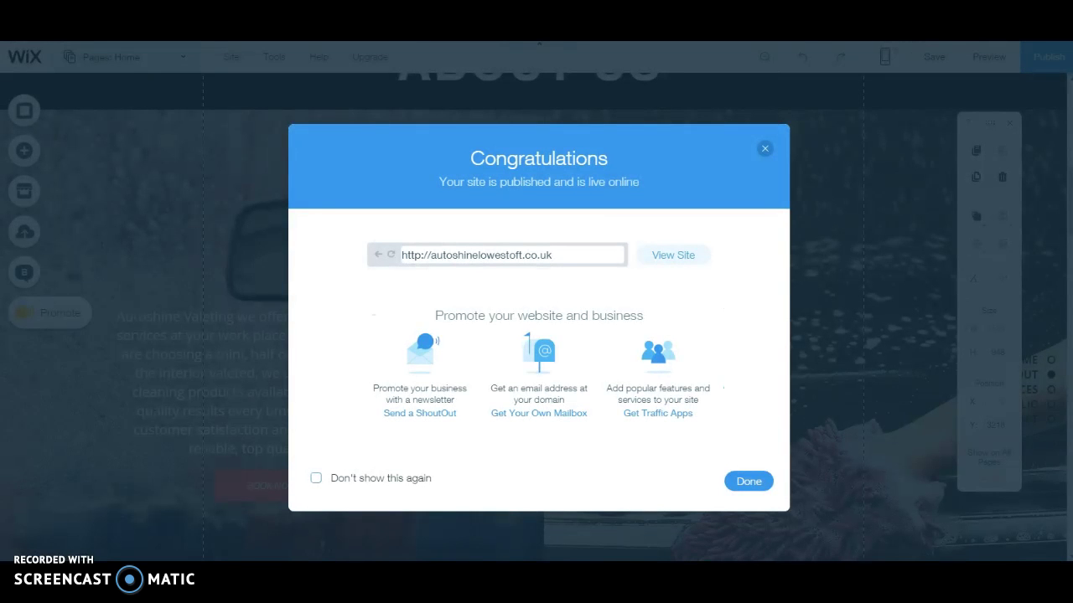
# Switch to Wix, dismiss the publish confirmation, leave the editor for the site dashboard and open the list of sites
pyautogui.click(745, 486)
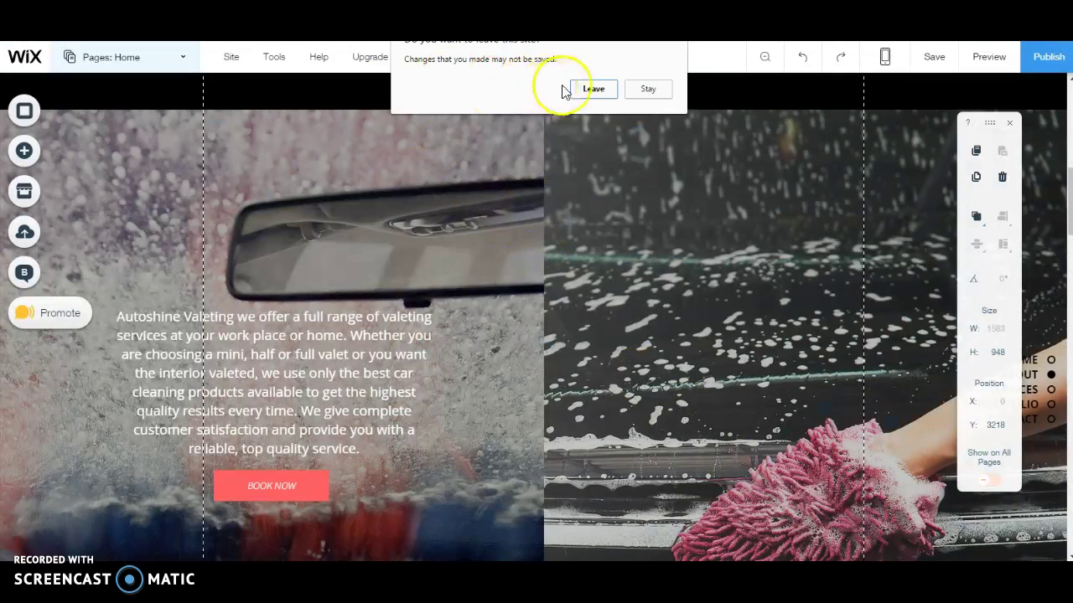
pyautogui.click(592, 89)
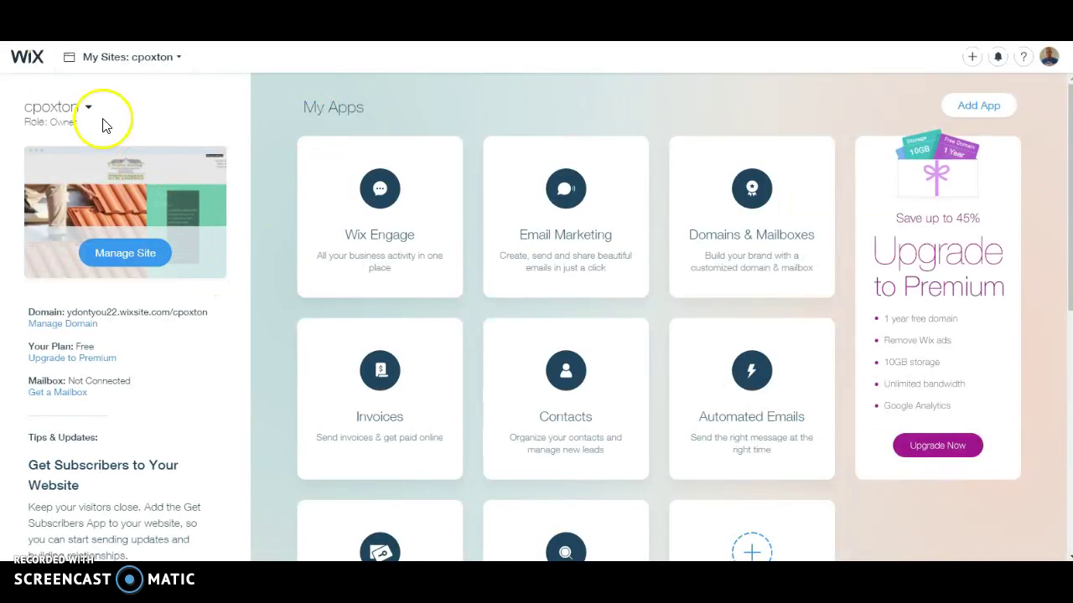
pyautogui.click(111, 58)
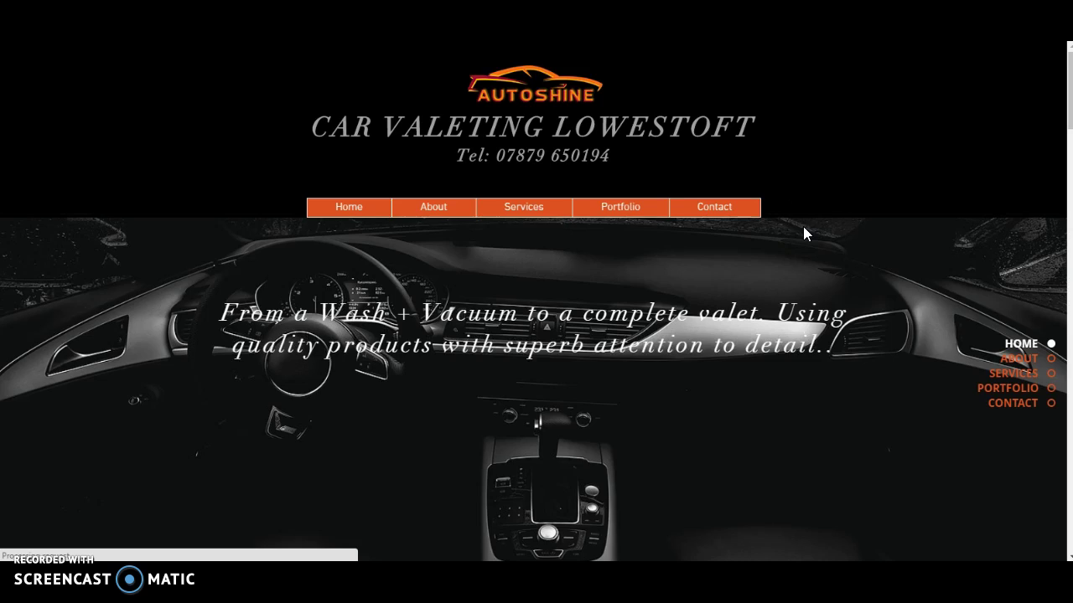
# On the live Autoshine site, try the LinkedIn destination in the share dialog and browse the full list of ShareThis services
pyautogui.scroll(-3, 801, 226)
pyautogui.scroll(3, 799, 226)
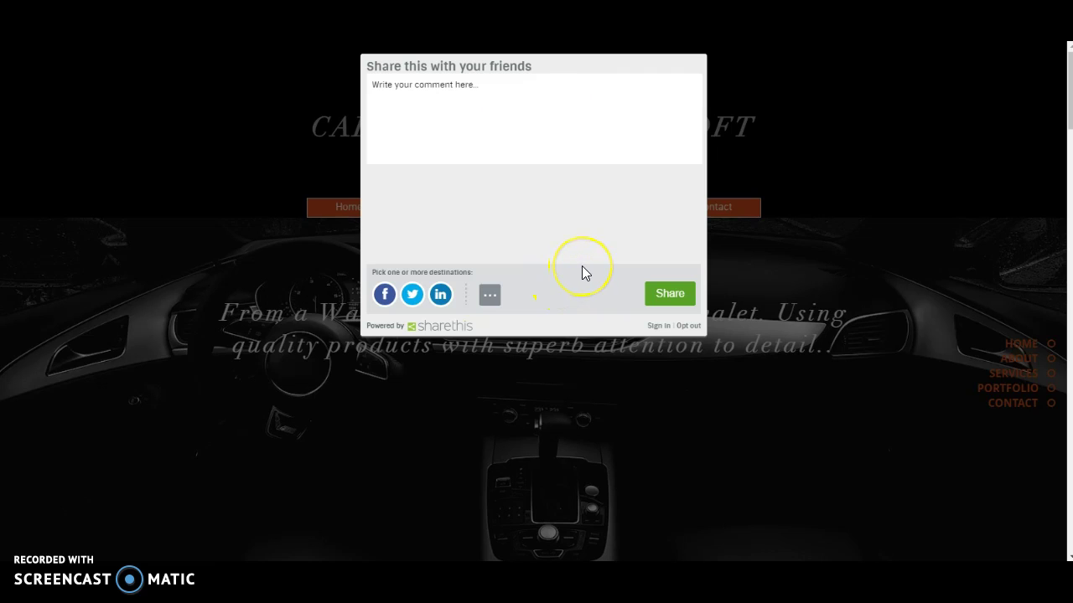
pyautogui.click(443, 304)
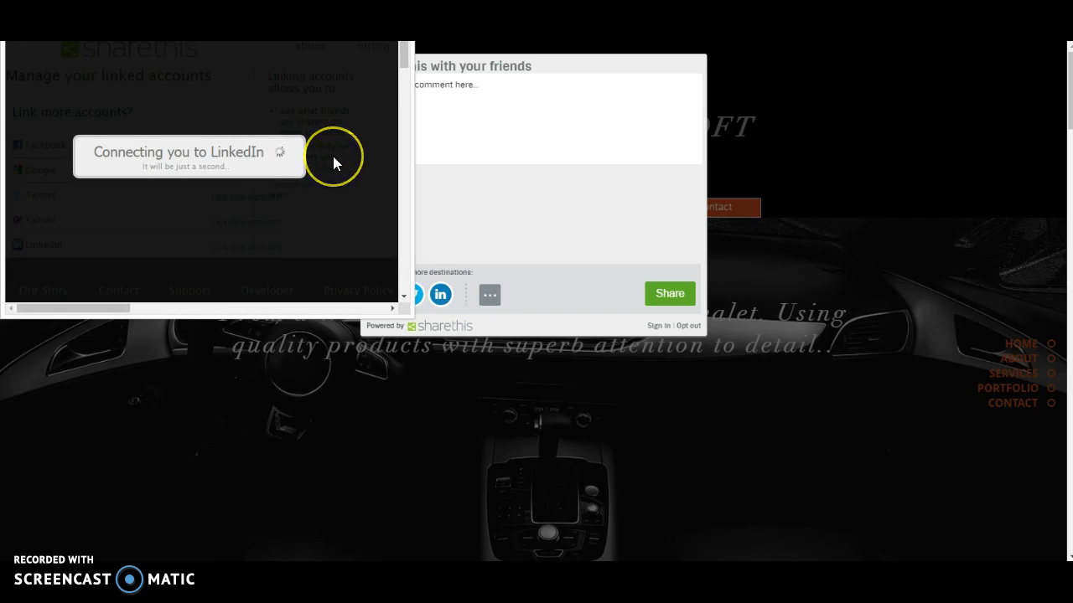
pyautogui.click(489, 295)
pyautogui.click(490, 295)
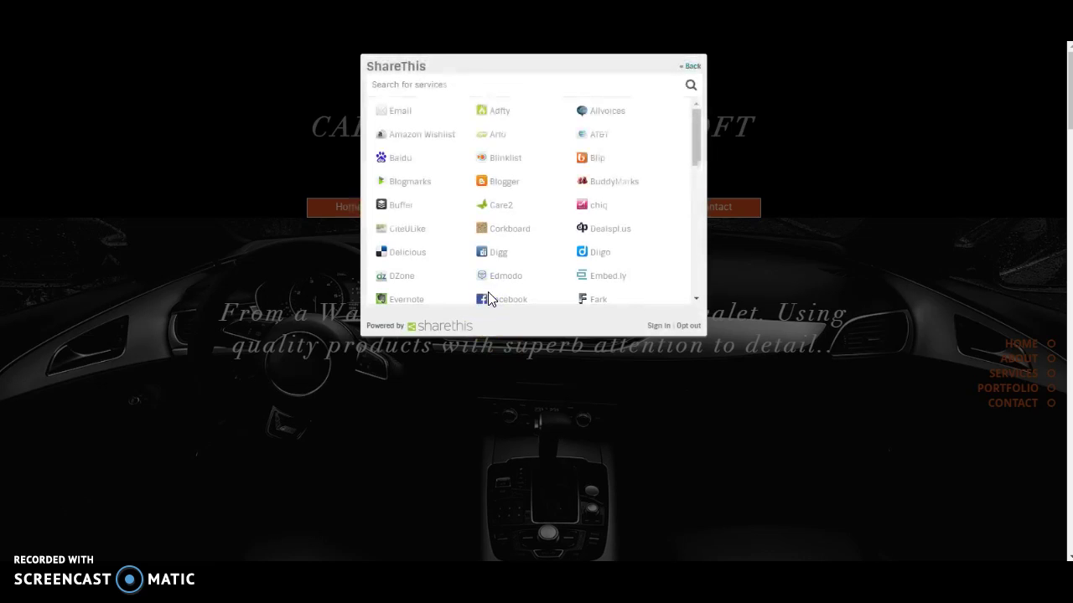
pyautogui.moveTo(696, 138); pyautogui.dragTo(692, 99)
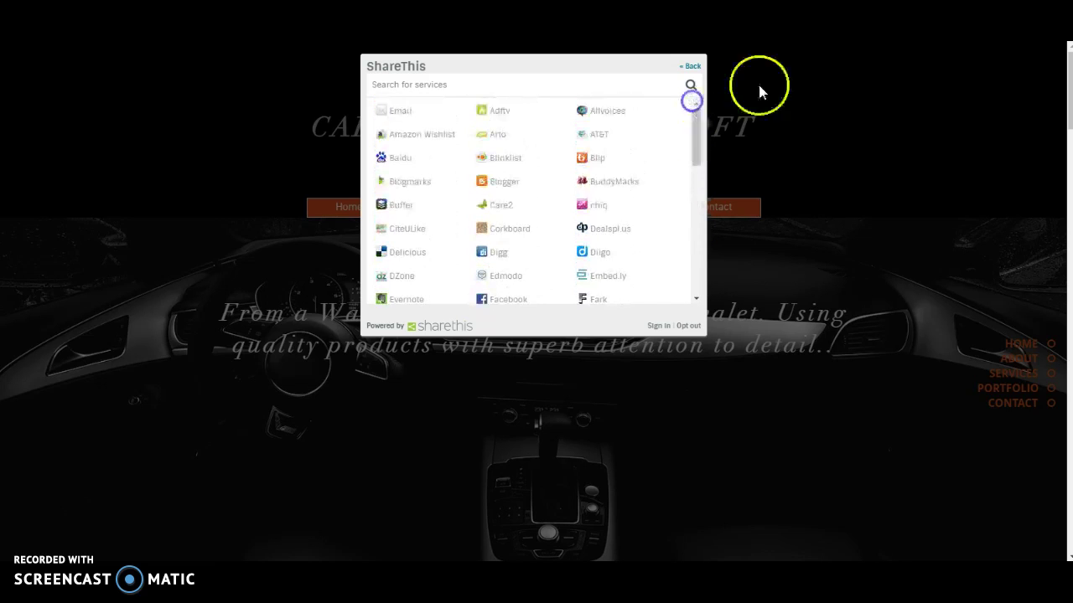
pyautogui.click(819, 89)
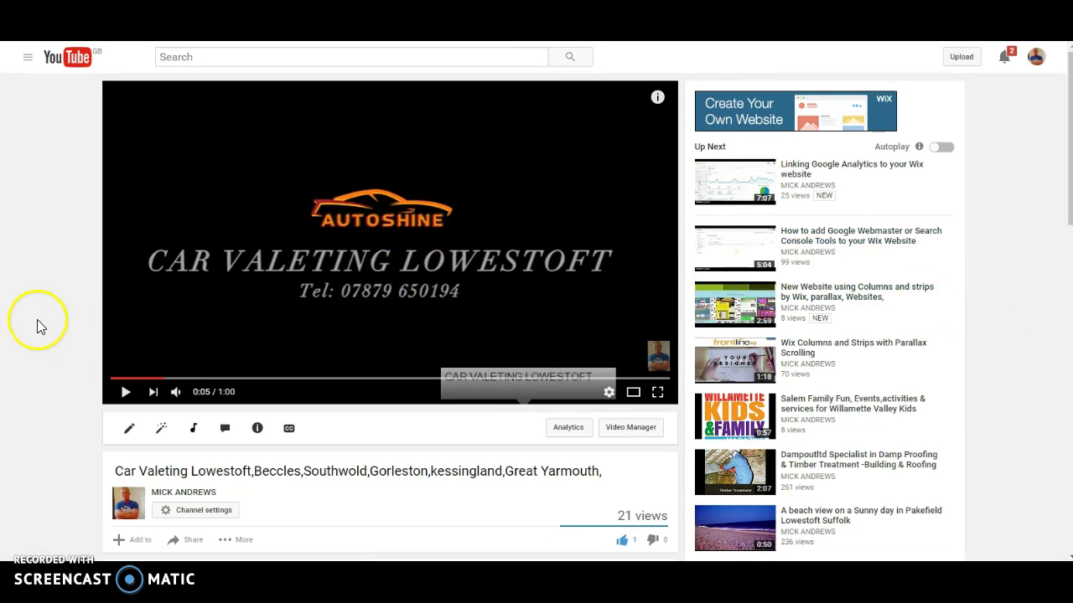
# On YouTube, play the Car Valeting Lowestoft video and check its information card
pyautogui.click(126, 392)
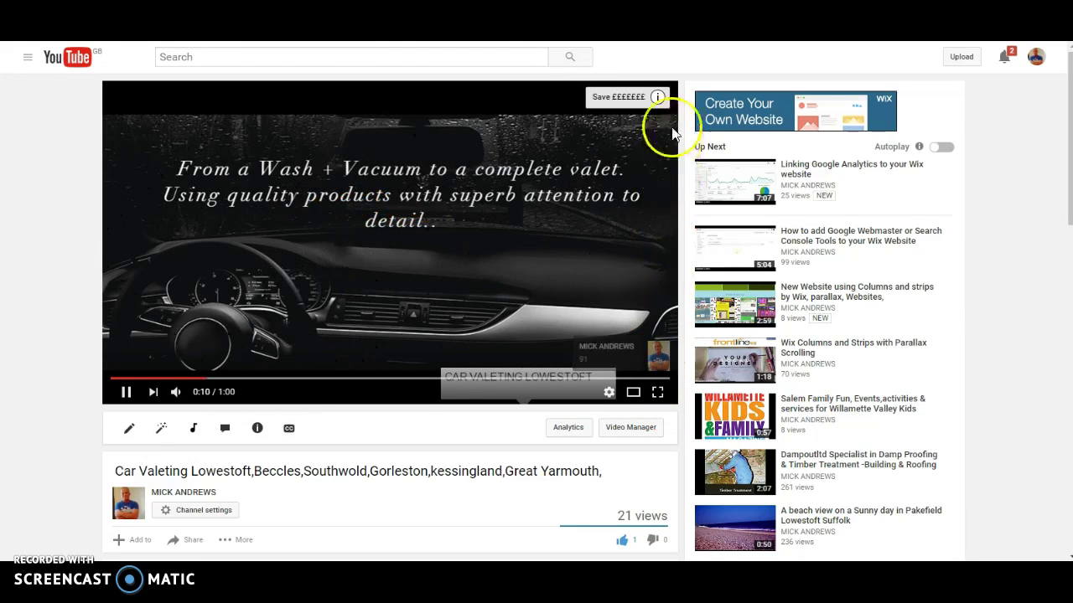
pyautogui.click(657, 99)
pyautogui.click(661, 96)
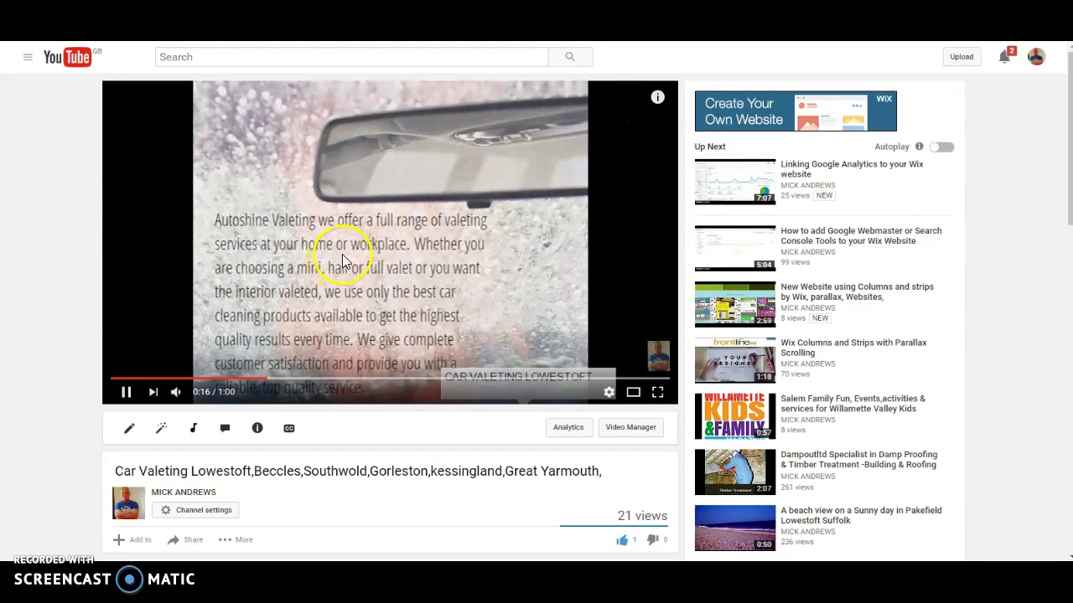
# Examine the video's title and expanded description, including the town names used as keywords, and pause the playback
pyautogui.scroll(-3, 388, 345)
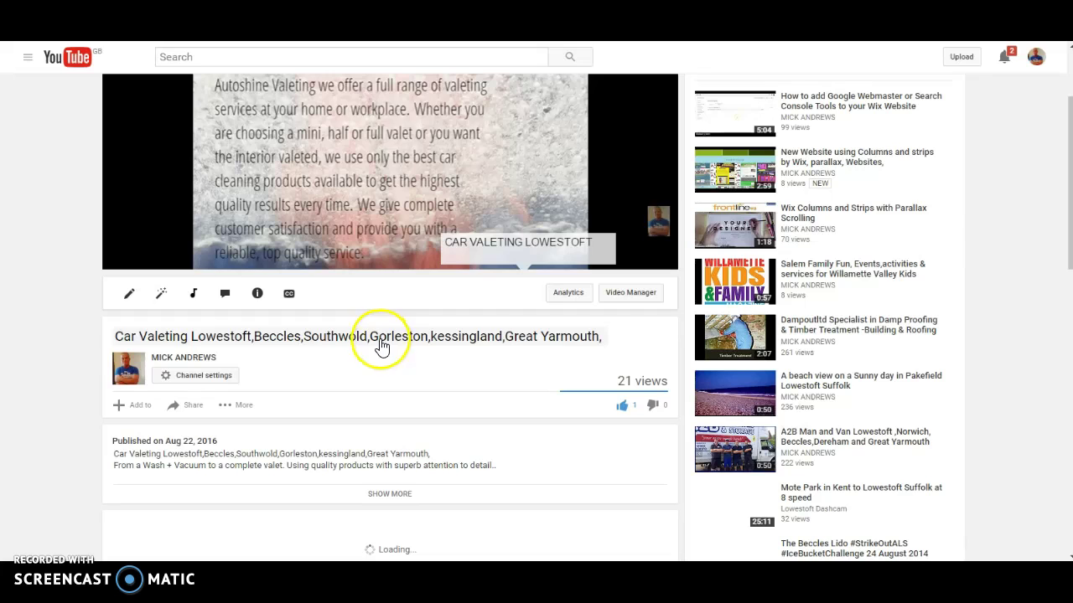
pyautogui.moveTo(115, 338); pyautogui.dragTo(629, 344)
pyautogui.click(387, 494)
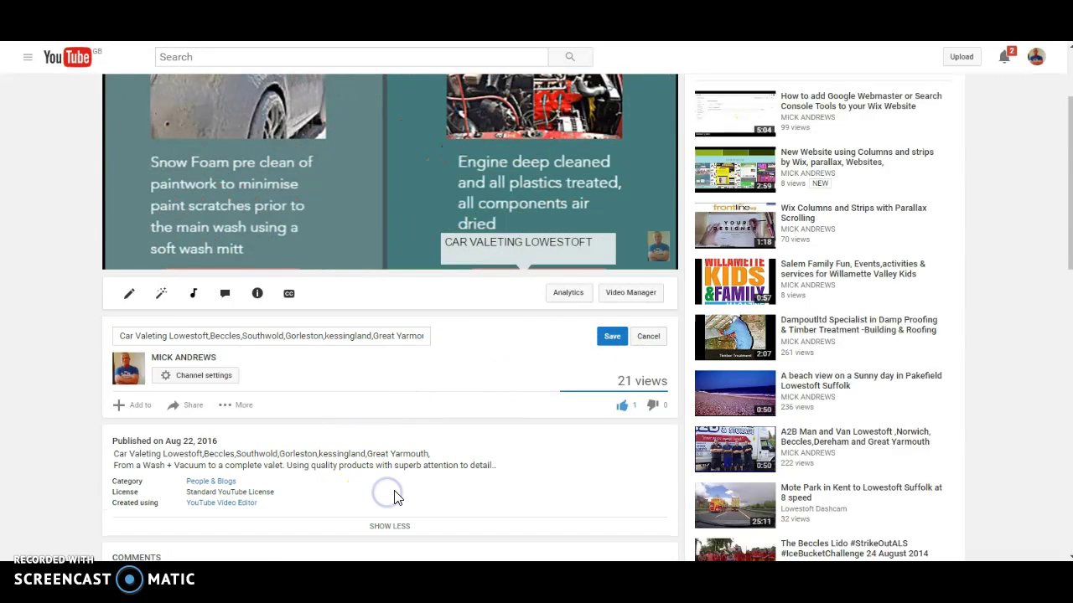
pyautogui.scroll(-2, 455, 426)
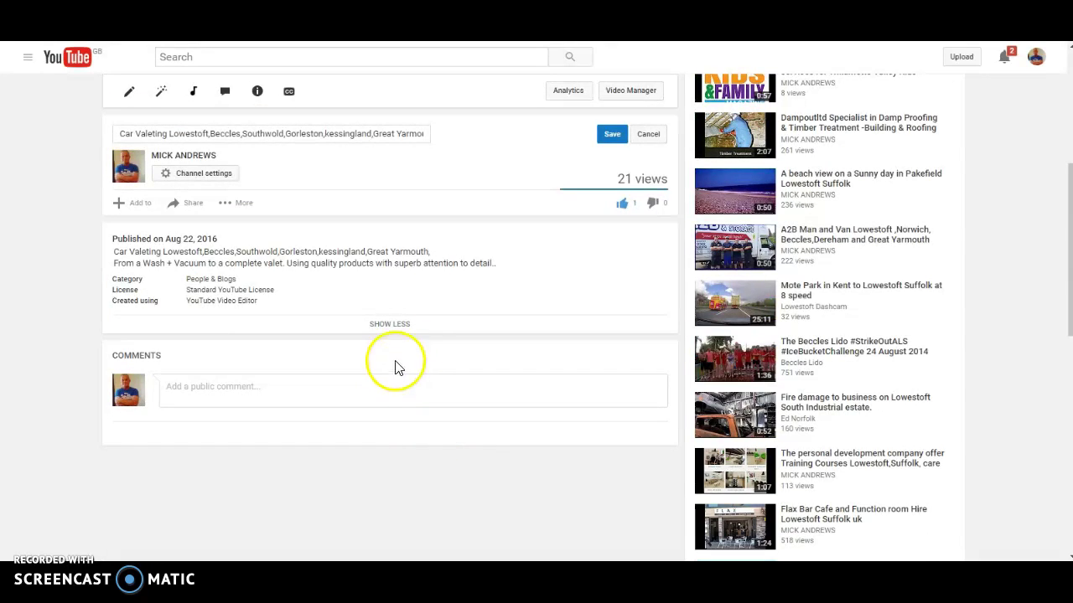
pyautogui.scroll(2, 479, 352)
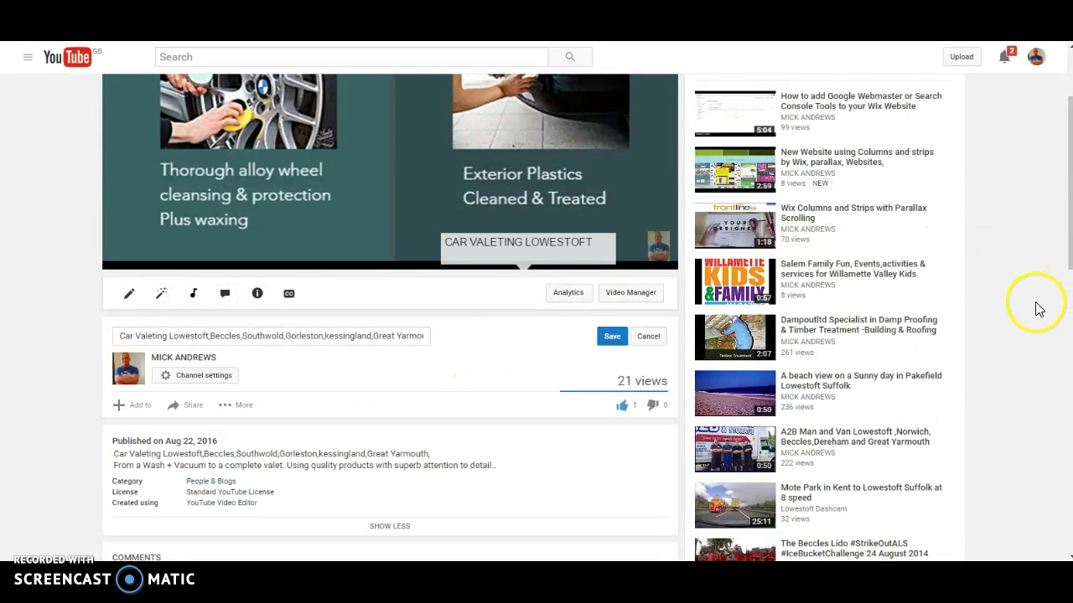
pyautogui.scroll(2, 305, 460)
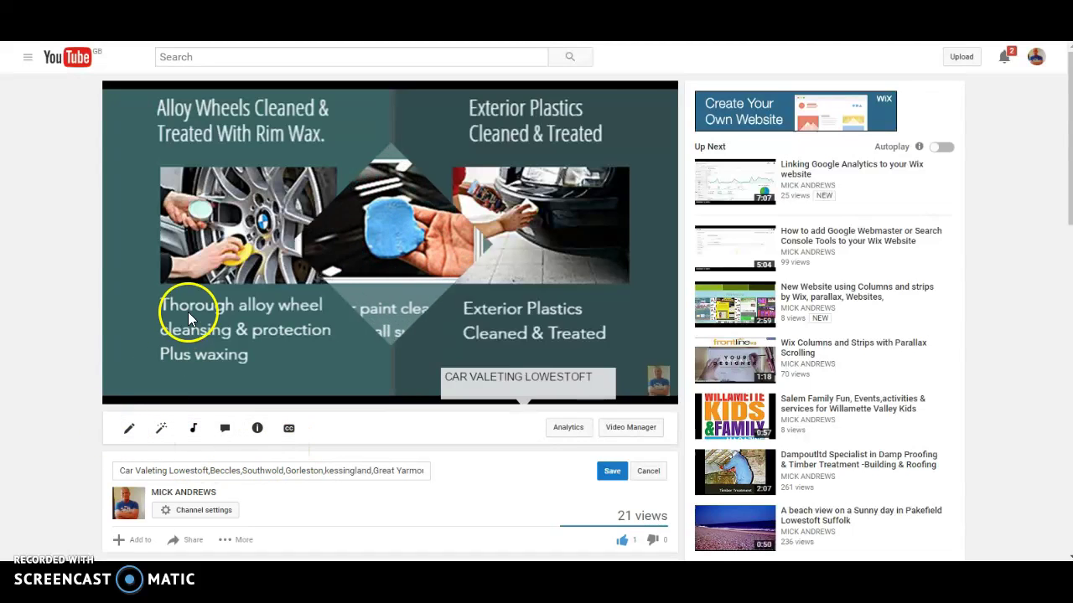
pyautogui.click(126, 391)
pyautogui.click(126, 391)
pyautogui.click(126, 391)
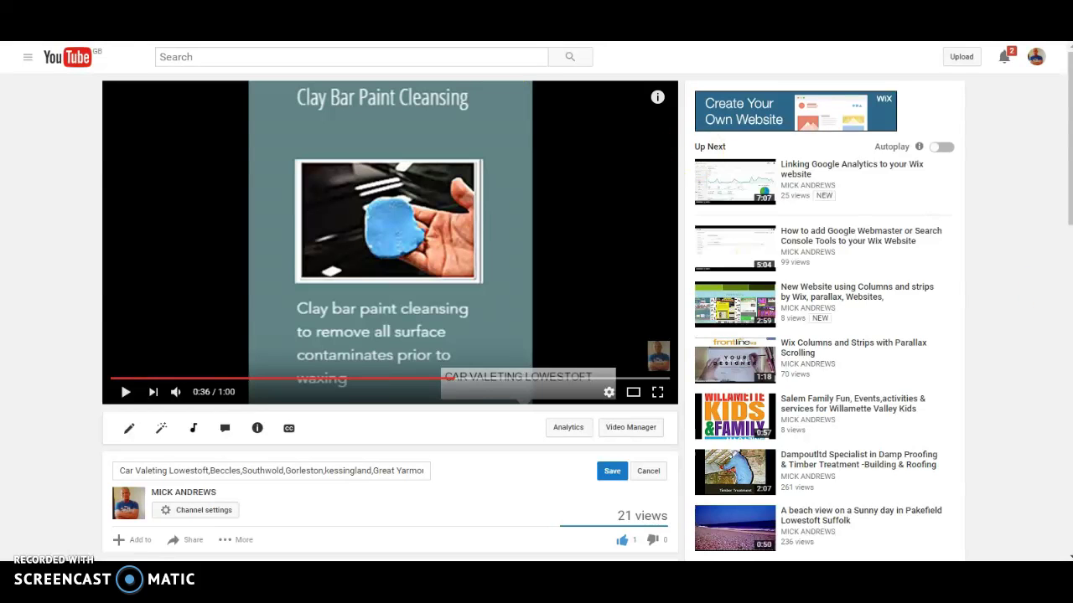
# Search Google for "car valeting beccles"
pyautogui.scroll(-3, 1046, 342)
pyautogui.scroll(3, 1020, 355)
pyautogui.write('car')
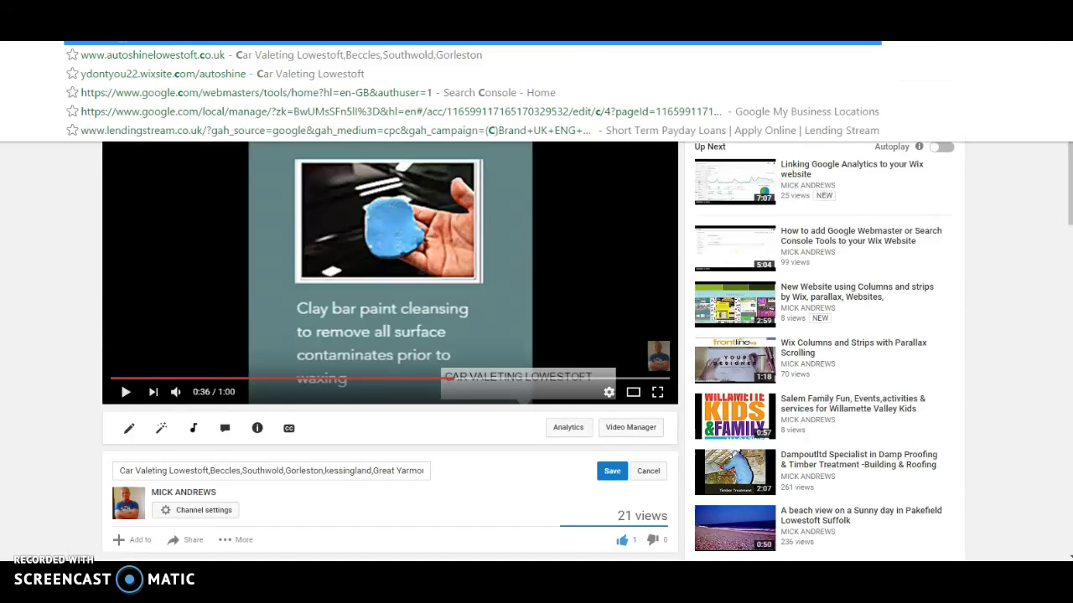
pyautogui.write(' valeting')
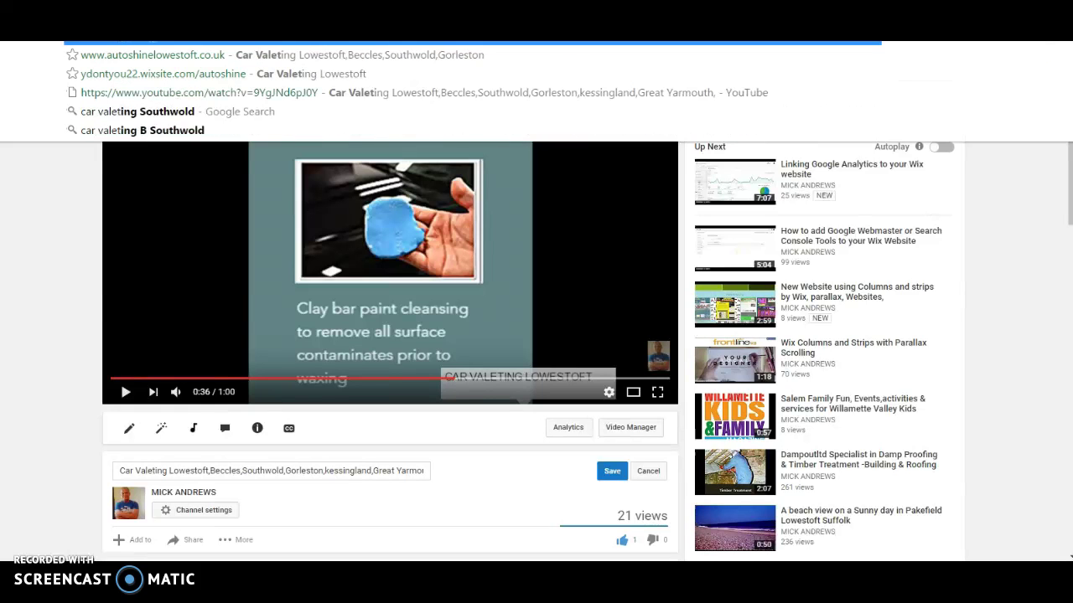
pyautogui.write(' beccles')
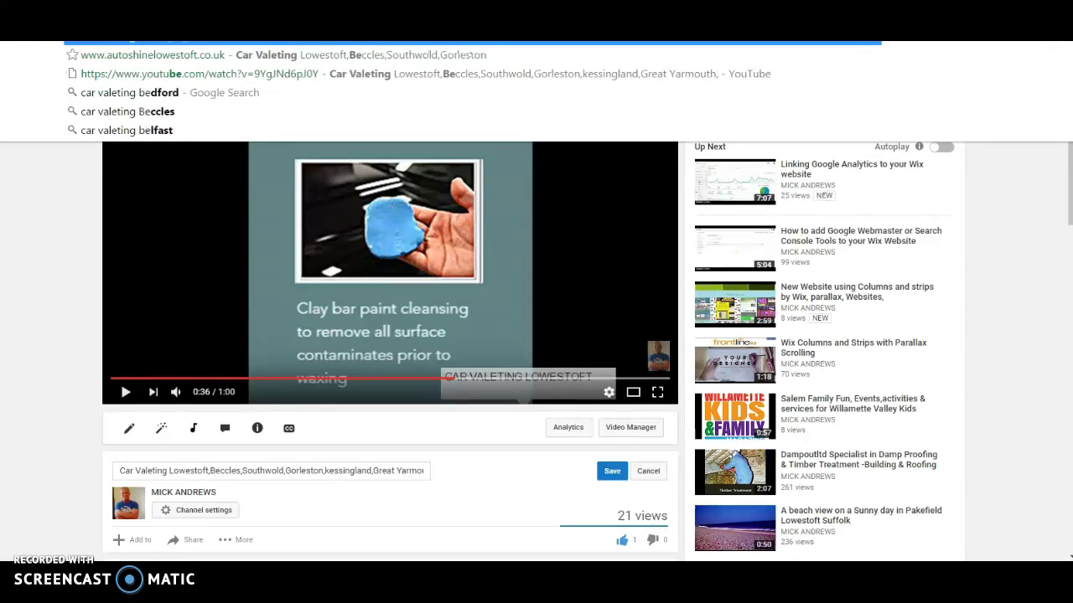
pyautogui.press('Escape')
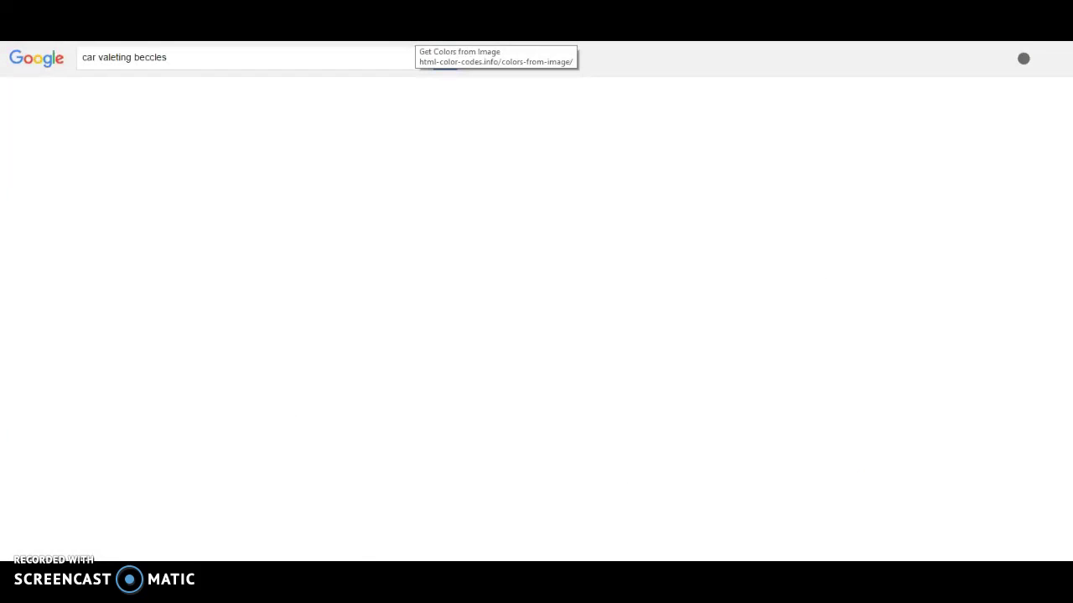
# Look through the first page of results for the Autoshine listings and open page 2
pyautogui.scroll(-1, 253, 185)
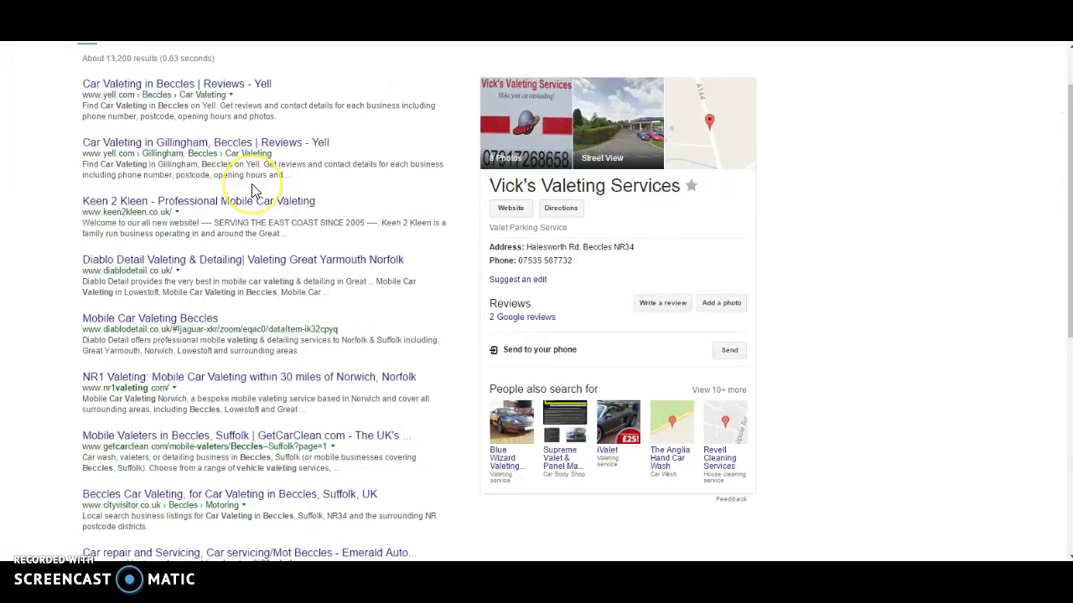
pyautogui.scroll(-2, 254, 191)
pyautogui.scroll(3, 254, 191)
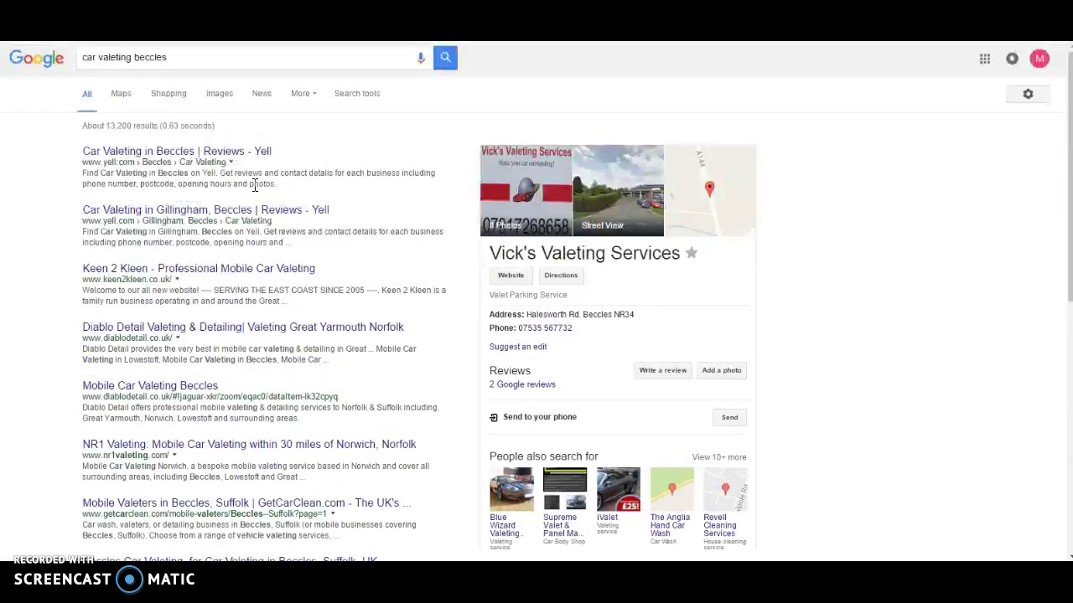
pyautogui.scroll(-6, 253, 184)
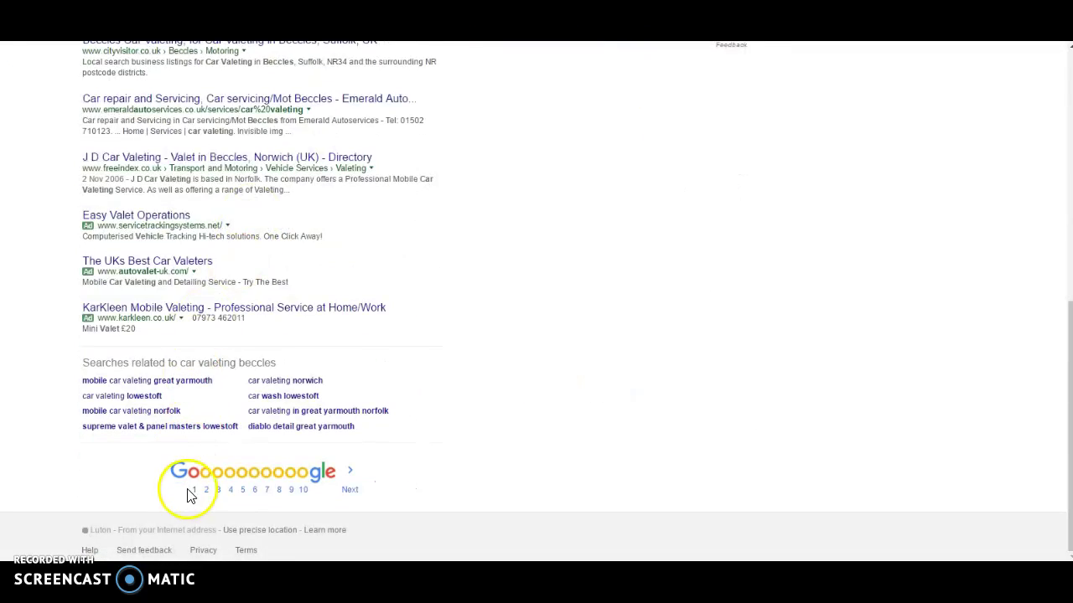
pyautogui.click(205, 493)
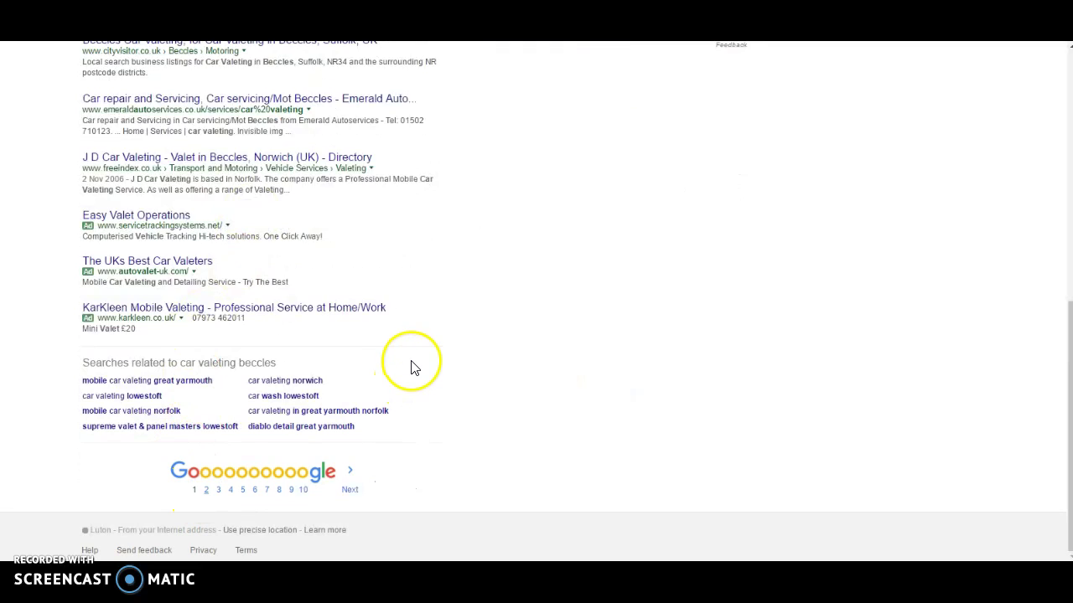
# Check page 2 of the results for the YouTube video and the autoshinelowestoft.co.uk listing, and switch back to Search Console
pyautogui.scroll(-2, 408, 354)
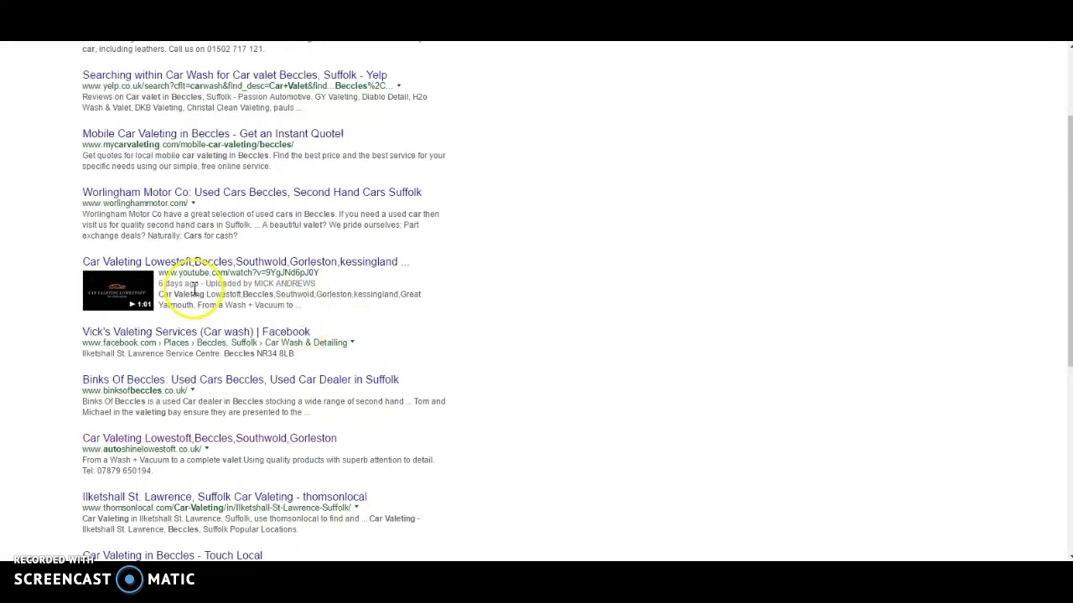
pyautogui.click(67, 264)
pyautogui.moveTo(75, 257); pyautogui.dragTo(443, 225)
pyautogui.moveTo(60, 441); pyautogui.dragTo(441, 405)
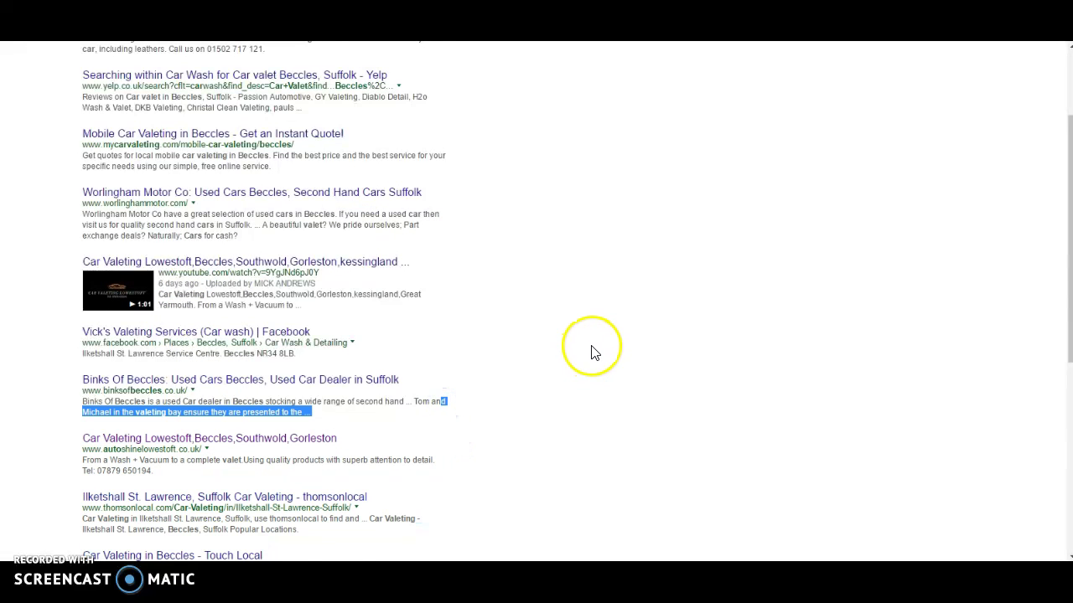
pyautogui.scroll(2, 586, 348)
pyautogui.scroll(-2, 580, 345)
pyautogui.scroll(-2, 563, 327)
pyautogui.scroll(4, 562, 328)
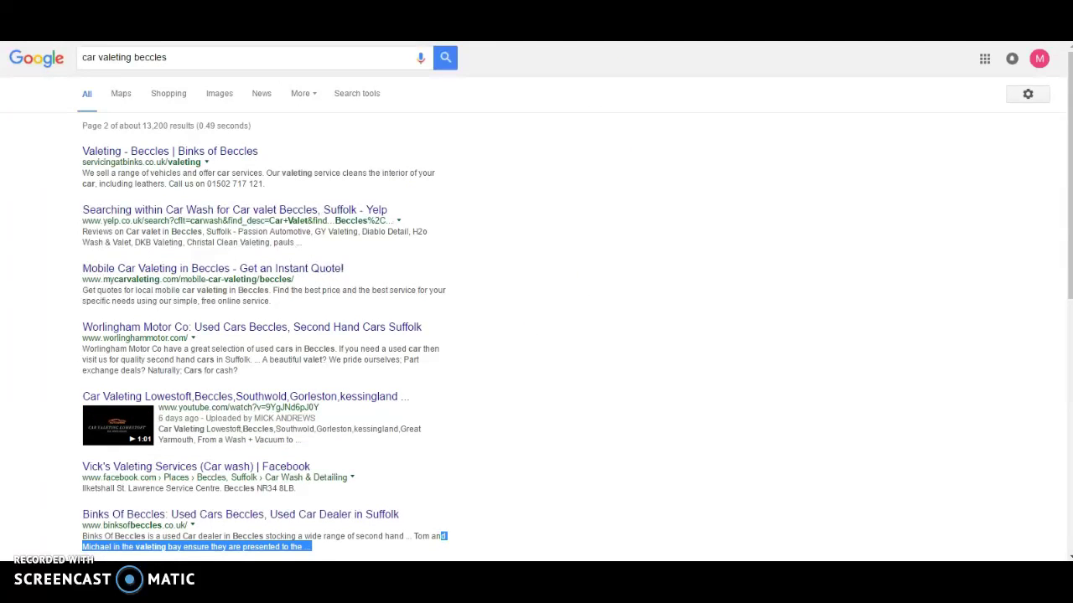
pyautogui.hotkey('ctrl', 'Tab')
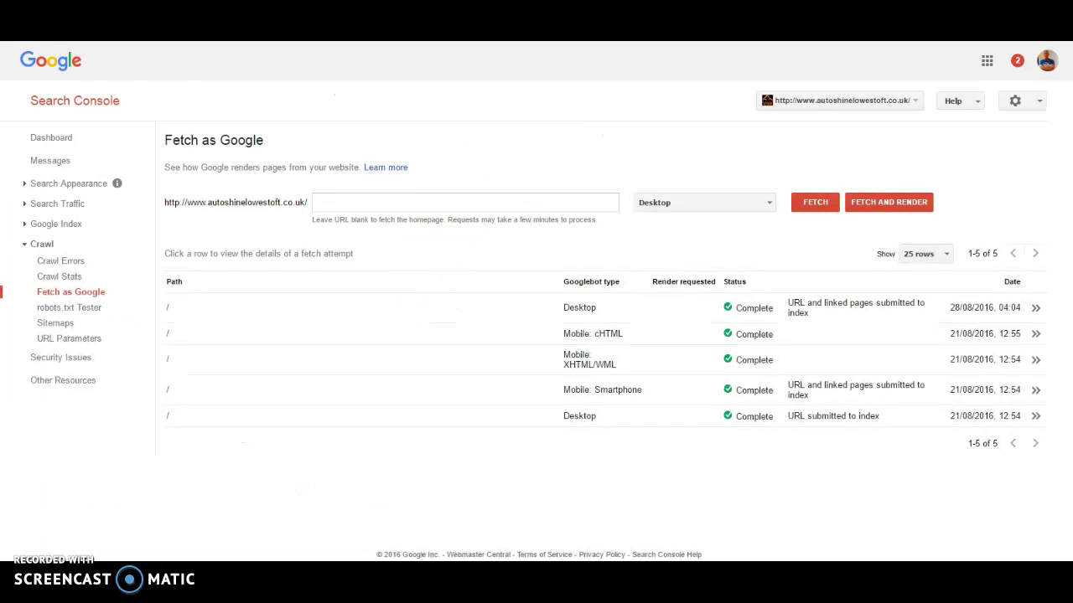